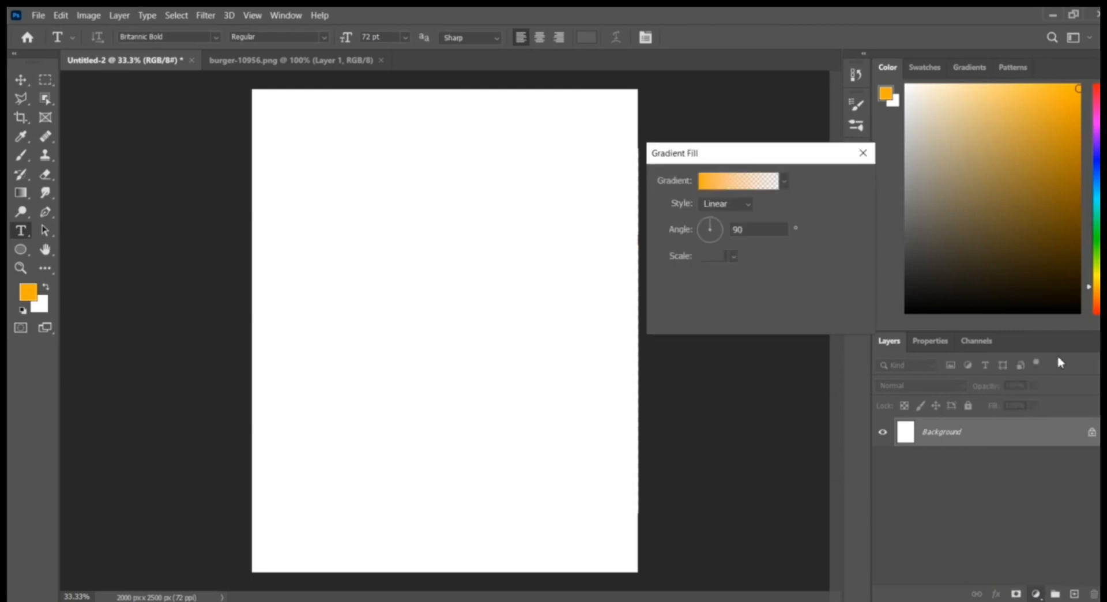
Set the gradient fill to a radial style with Reverse and Dither enabled.
left_click(708, 212)
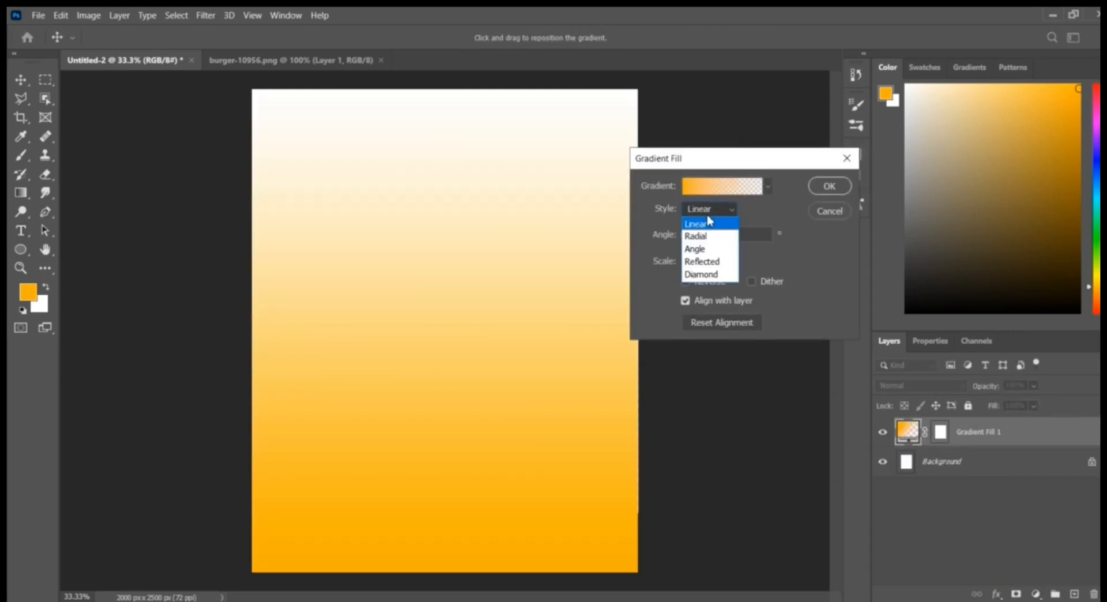
left_click(708, 240)
left_click(686, 281)
left_click(755, 281)
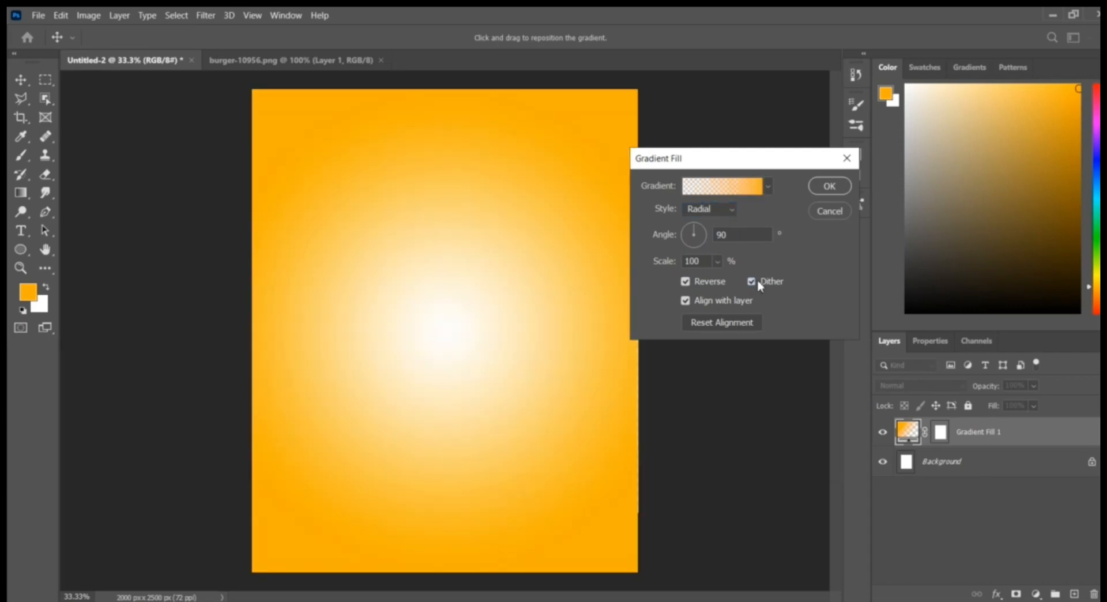
Apply the Black, White preset to the gradient and recolour its black stop to dark grey 363636.
left_click(701, 187)
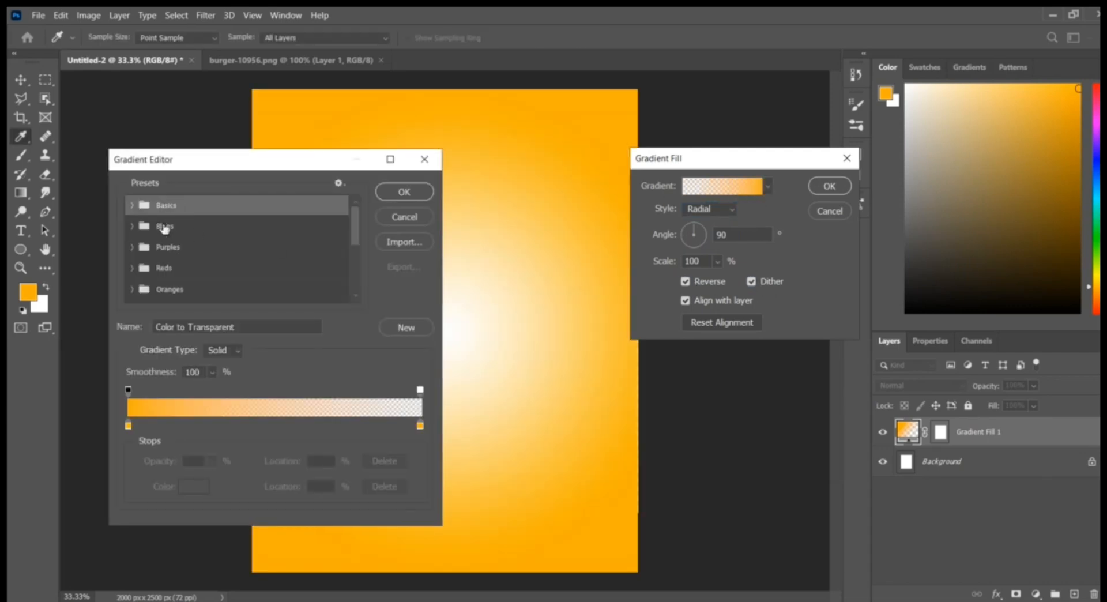
left_click(130, 206)
left_click(203, 229)
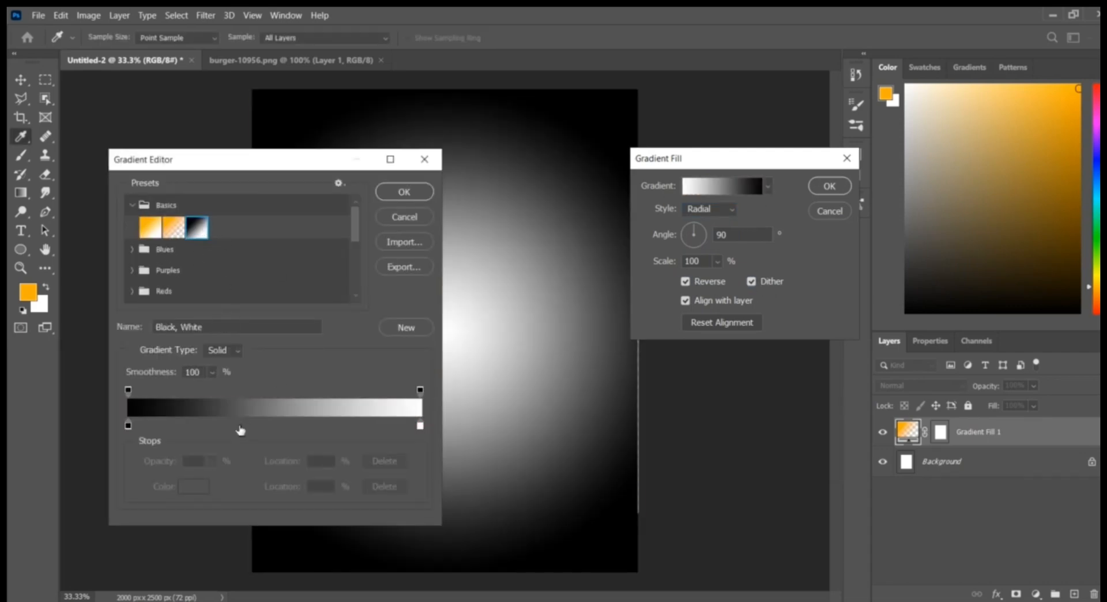
double_click(128, 425)
left_click(82, 315)
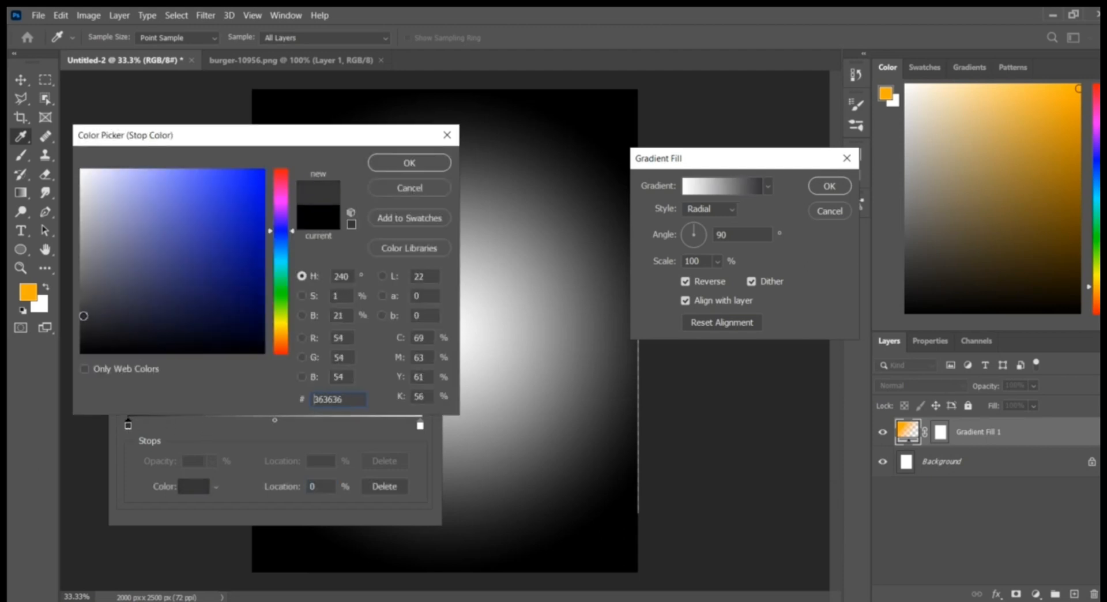
left_click(397, 169)
Change the gradient's white stop to mid grey 626262 and accept the gradient fill.
double_click(420, 425)
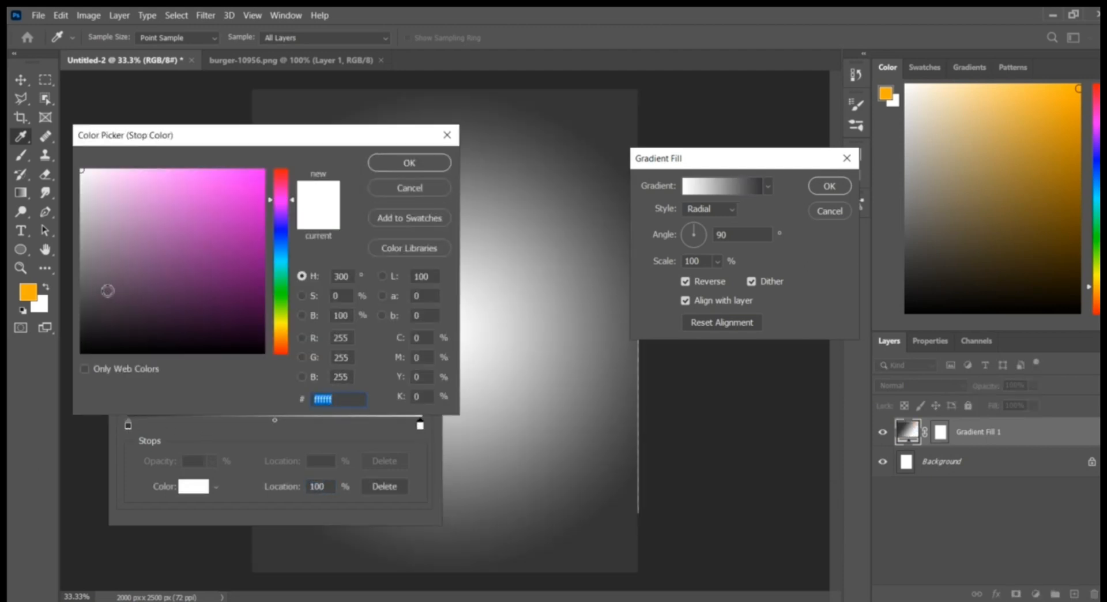
left_click(79, 304)
left_click_drag(79, 304, 81, 282)
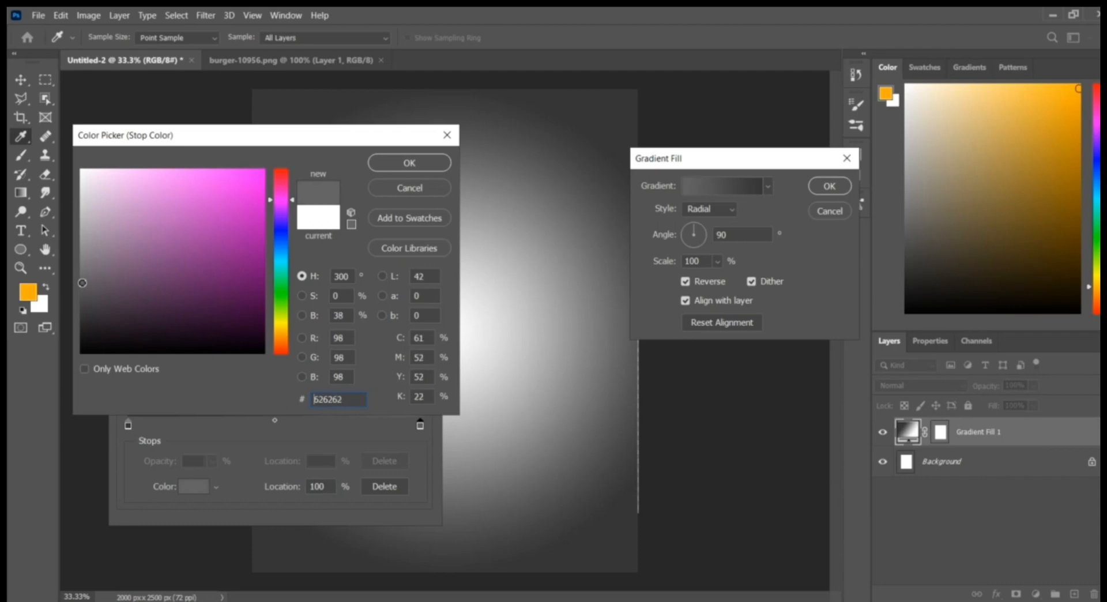
left_click(409, 163)
left_click(404, 193)
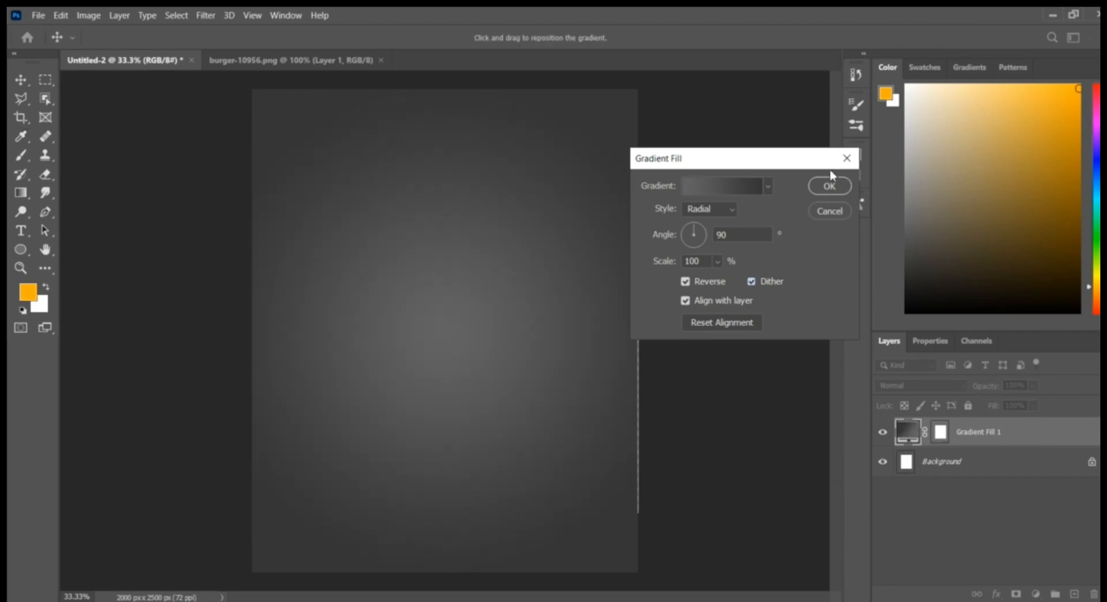
left_click(830, 186)
Copy the burger image from burger-10956.png into the middle of the Untitled-2 poster.
key("t")
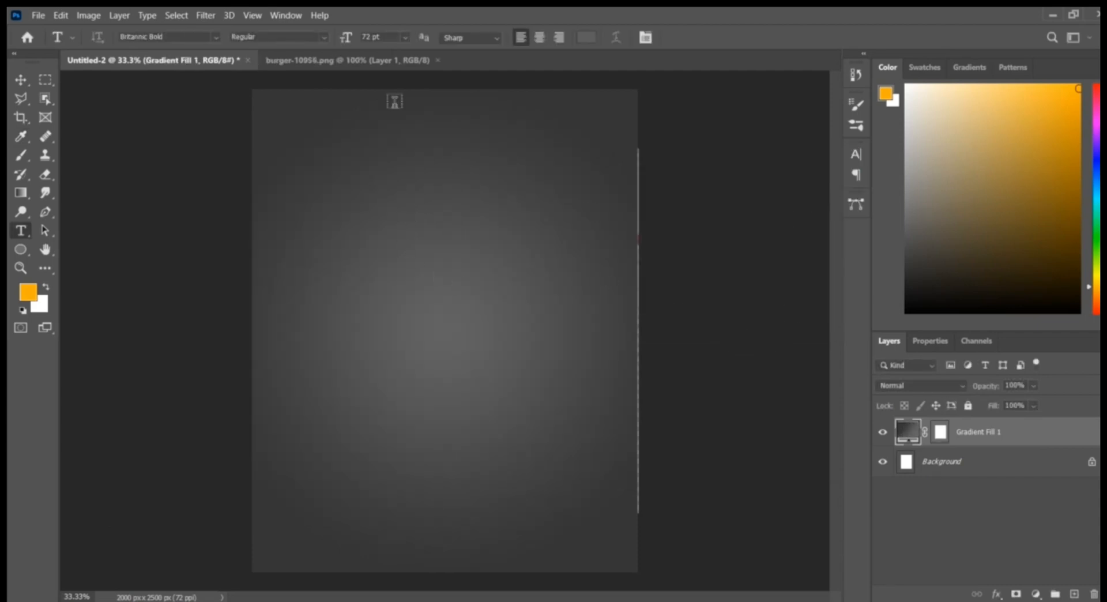
left_click(345, 62)
left_click(345, 251)
left_click(21, 80)
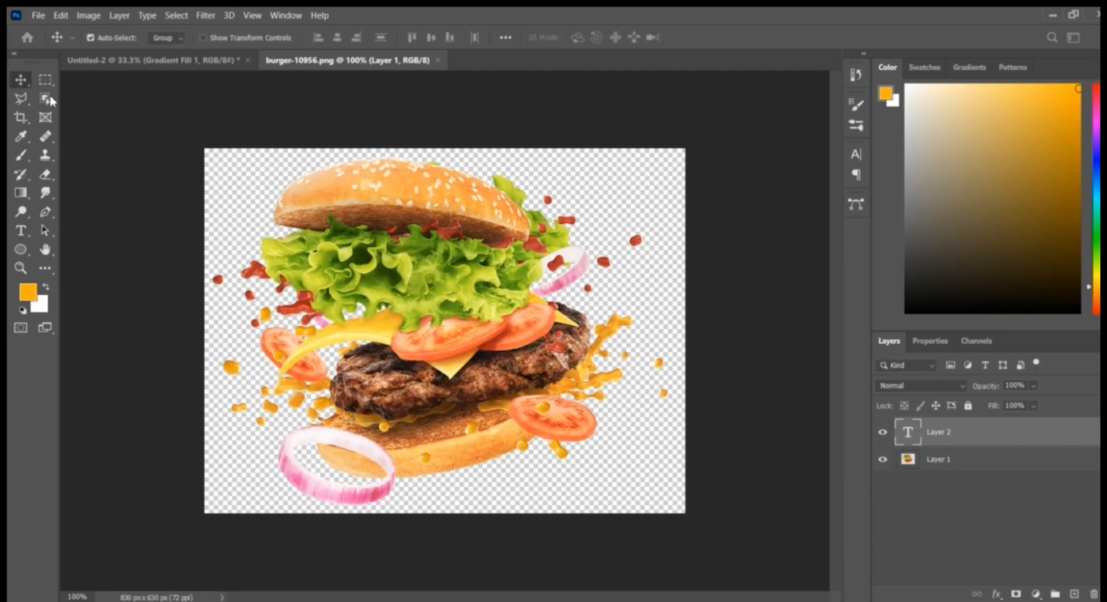
left_click_drag(369, 249, 431, 326)
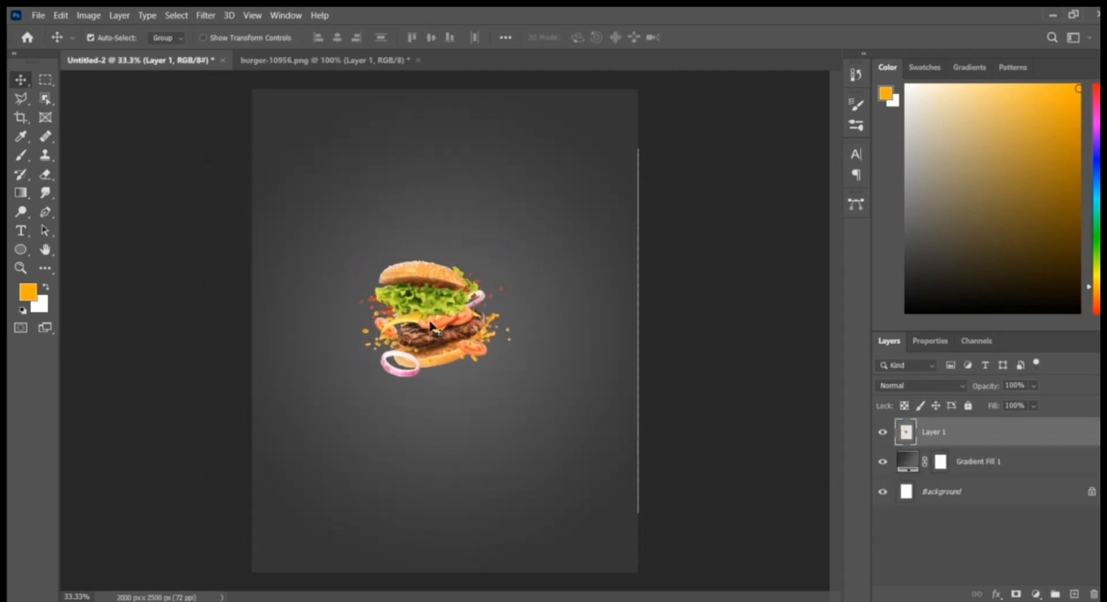
Scale the burger proportionally to about 176% and centre it on the poster.
key("ctrl+t")
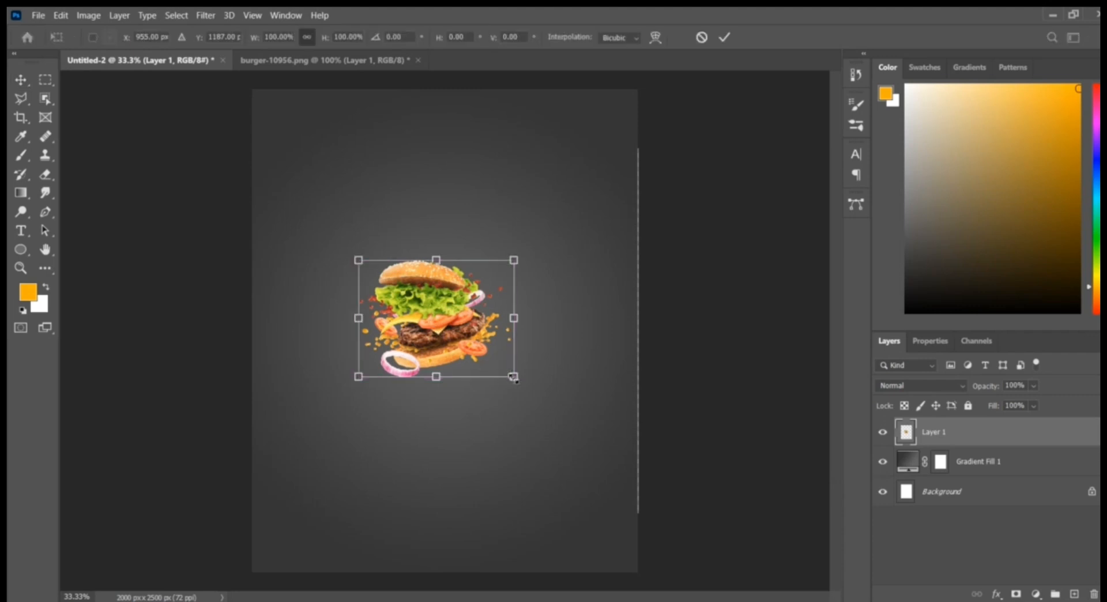
left_click_drag(514, 377, 470, 352)
left_click_drag(552, 398, 585, 466)
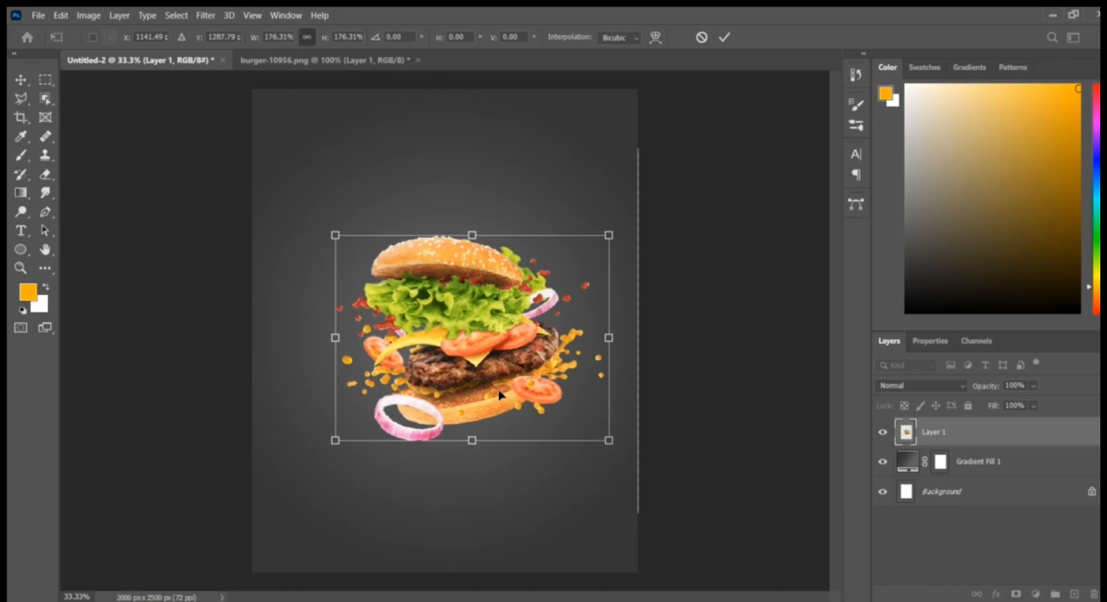
left_click_drag(500, 393, 471, 381)
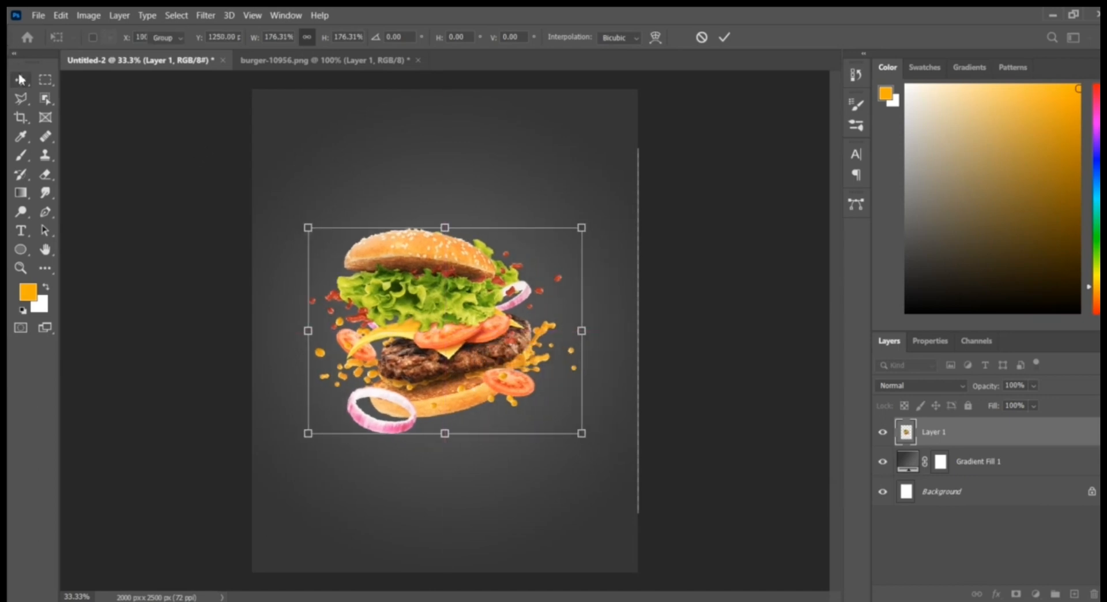
key("Return")
Set the foreground colour to near-black 080808.
key("i")
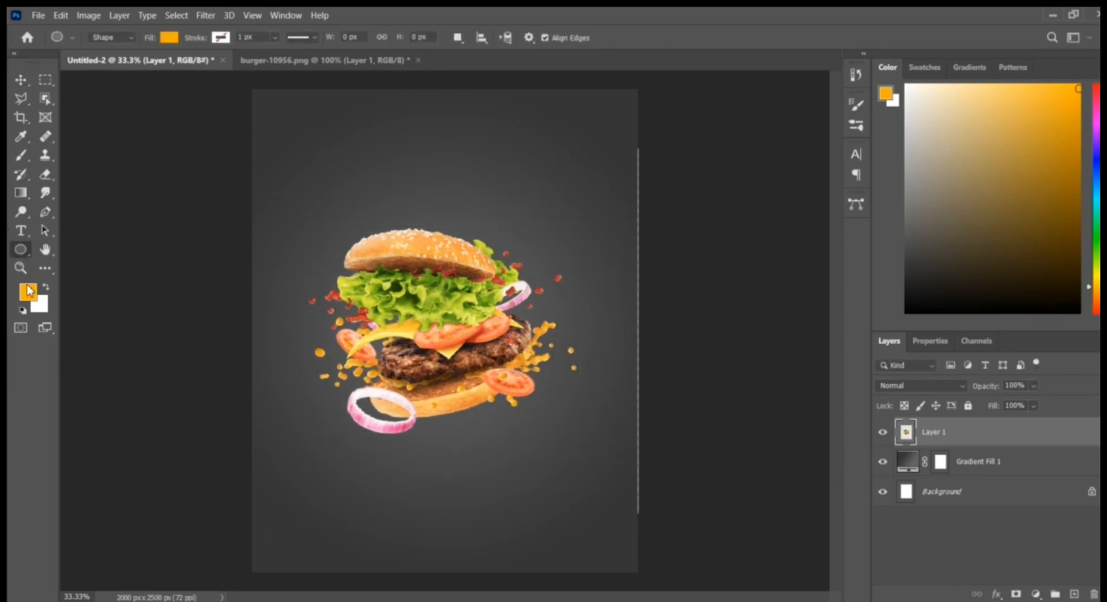
left_click(28, 292)
left_click(82, 351)
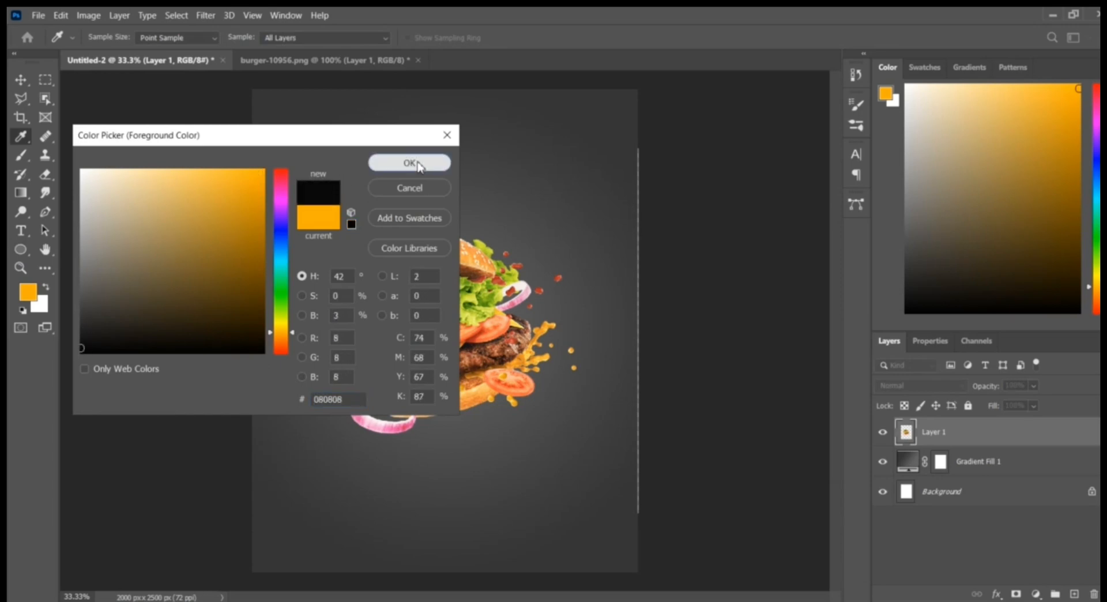
left_click(409, 163)
Draw a flat near-black ellipse about 679 by 99 px beneath the burger and set its opacity to 5%.
key("u")
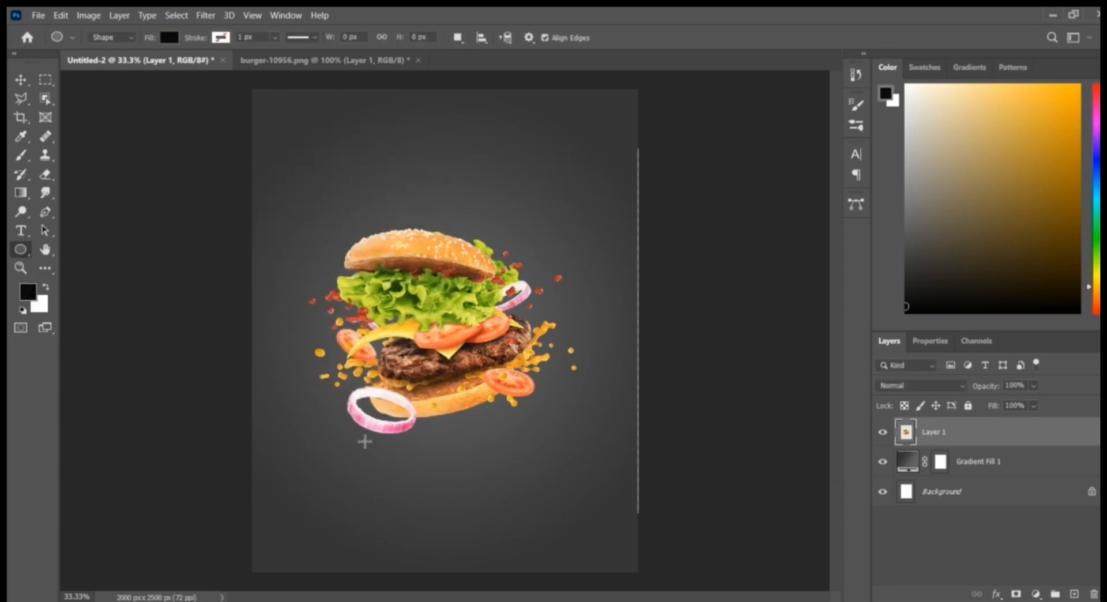
left_click_drag(417, 428, 549, 448)
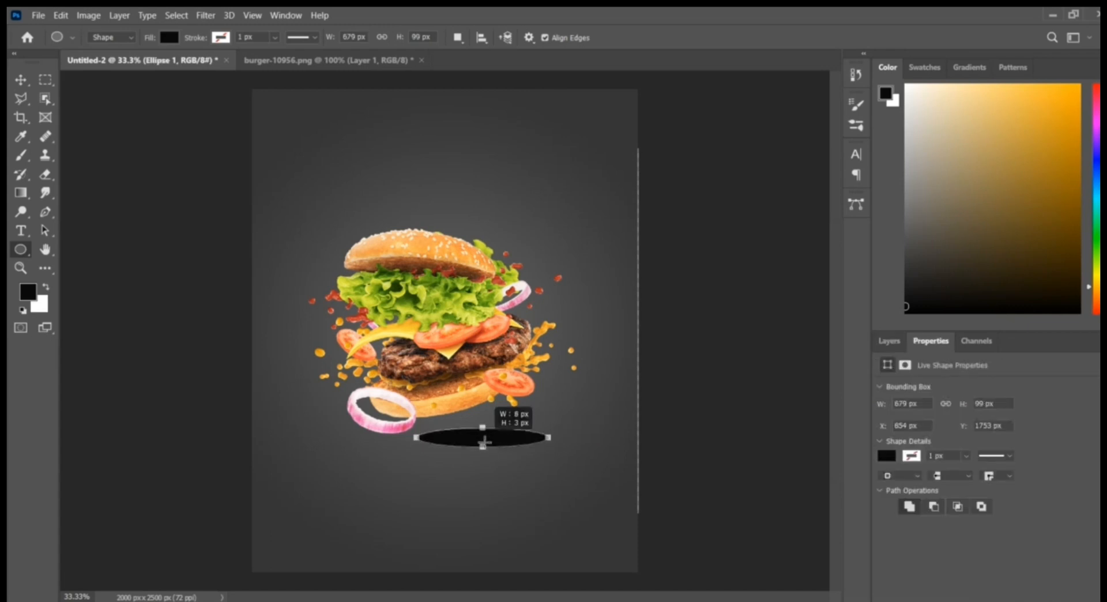
left_click(507, 439)
left_click(642, 155)
left_click(889, 341)
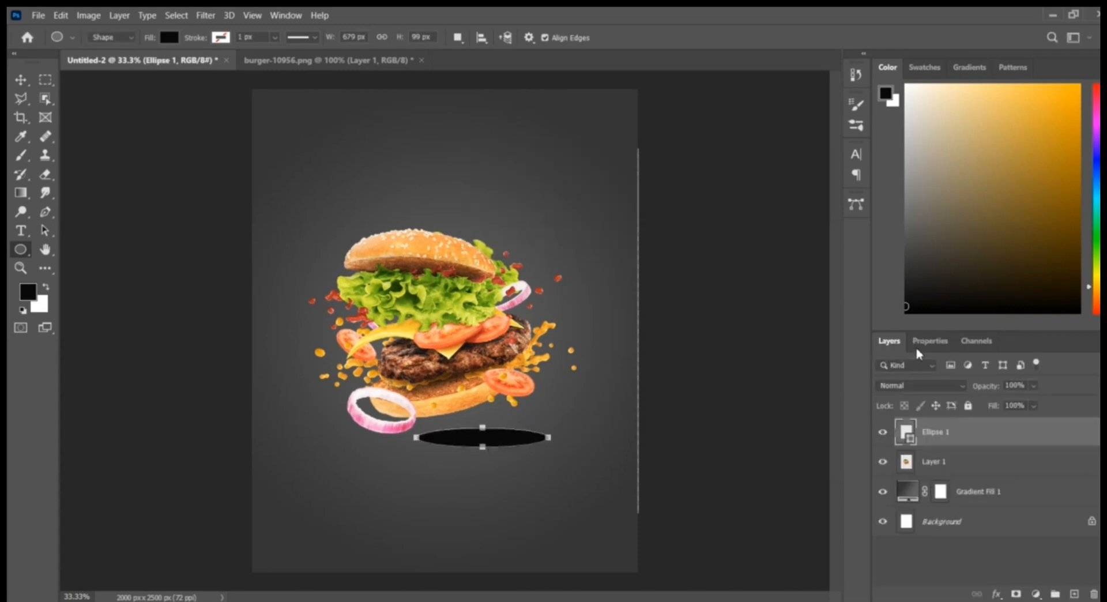
type("5")
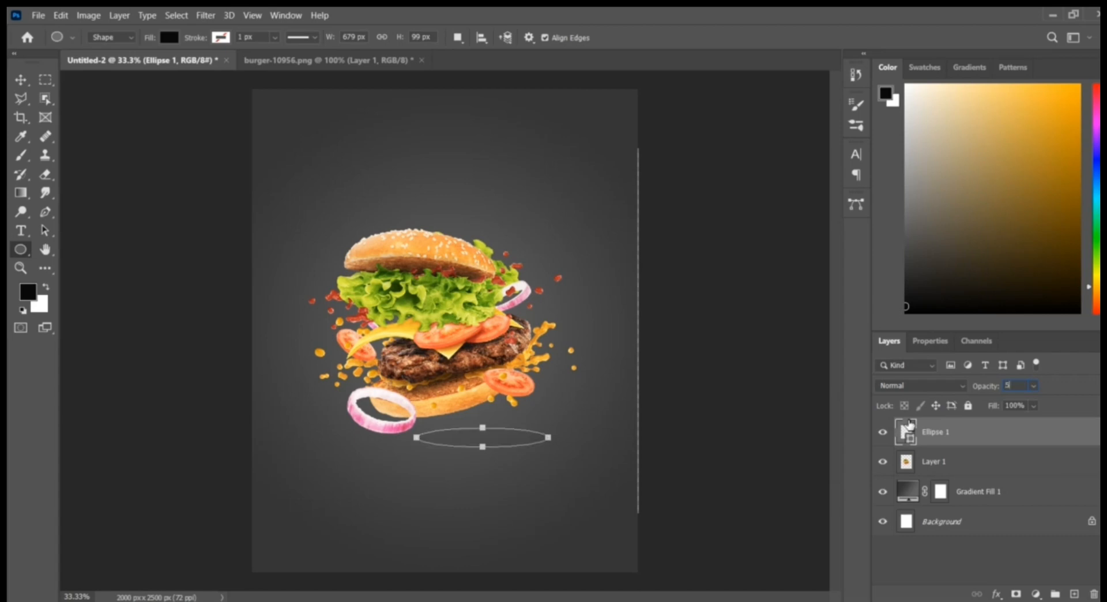
left_click(21, 80)
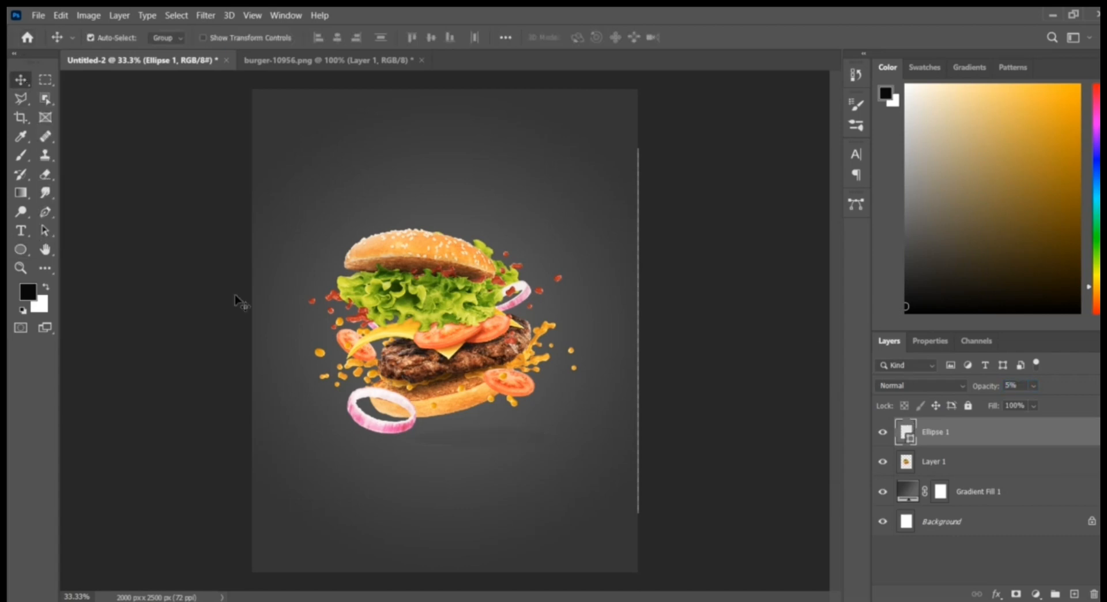
Add the text "burger" above the burger image in 72 pt Britannic Bold.
left_click(23, 230)
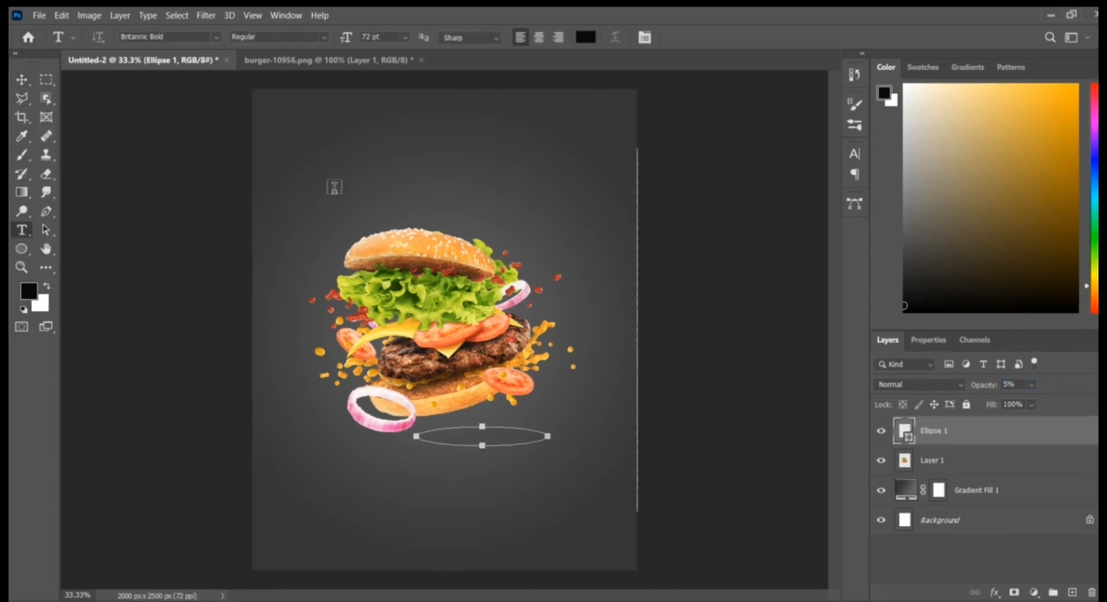
left_click(332, 185)
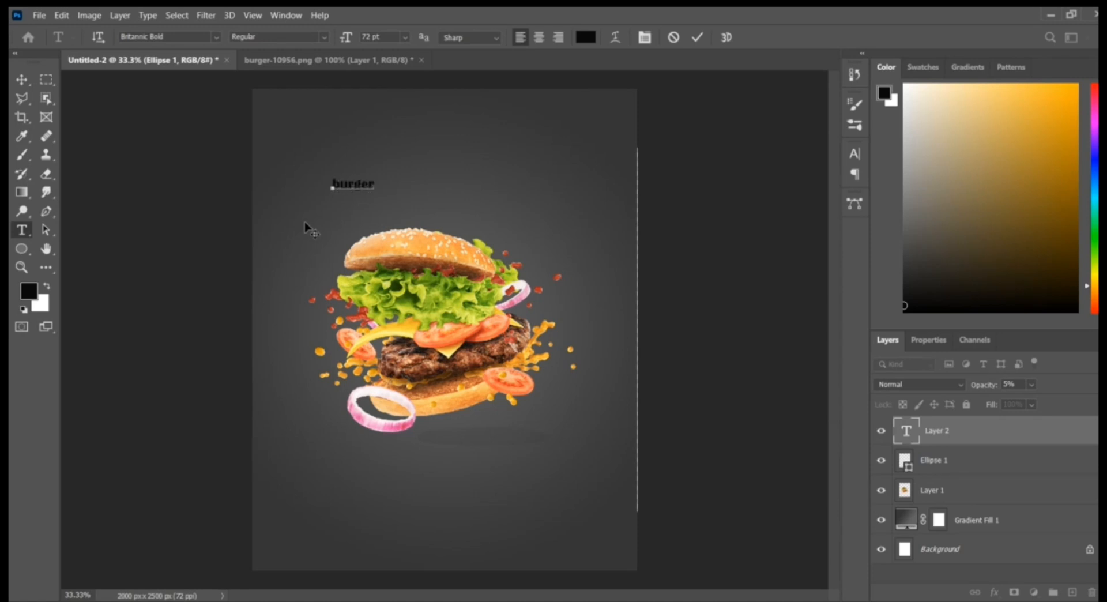
type("burger")
left_click(22, 79)
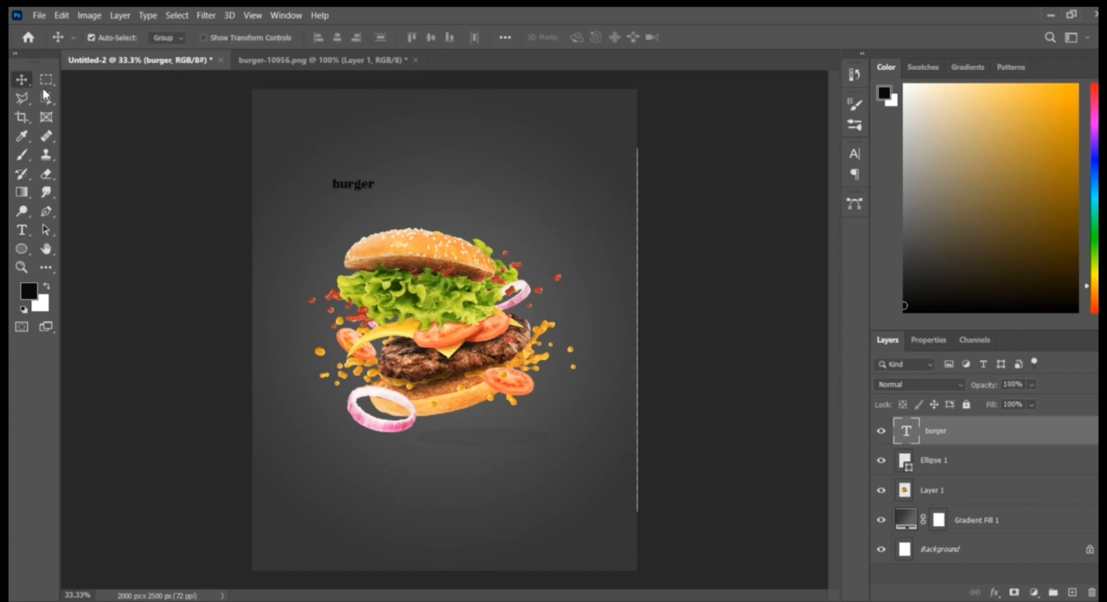
Stretch the "burger" text horizontally across the full width of the poster.
double_click(359, 190)
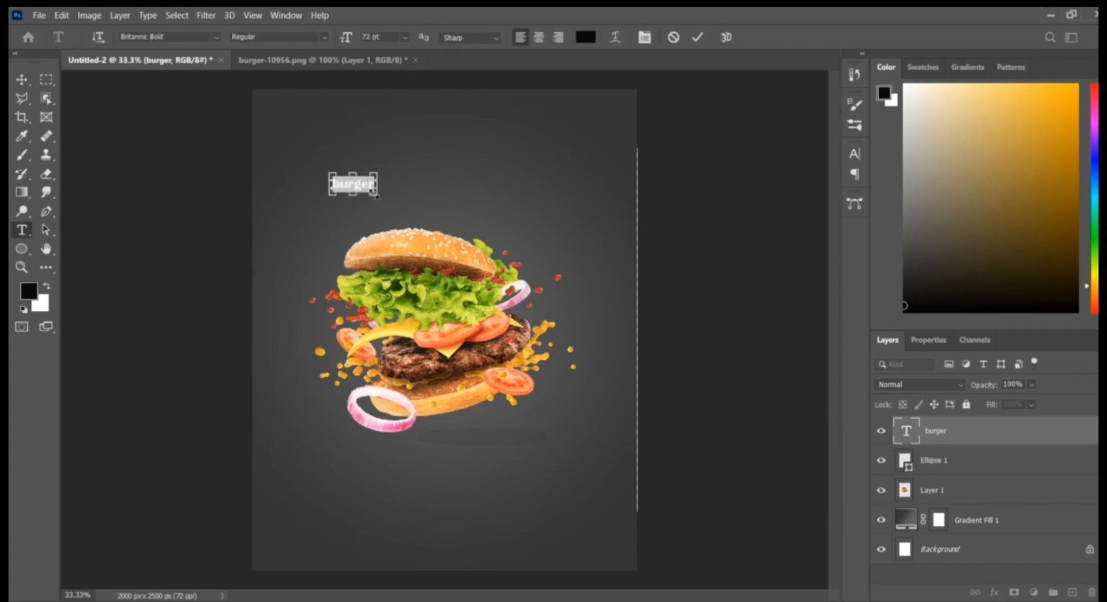
left_click_drag(375, 197, 638, 219)
left_click_drag(337, 216, 259, 215)
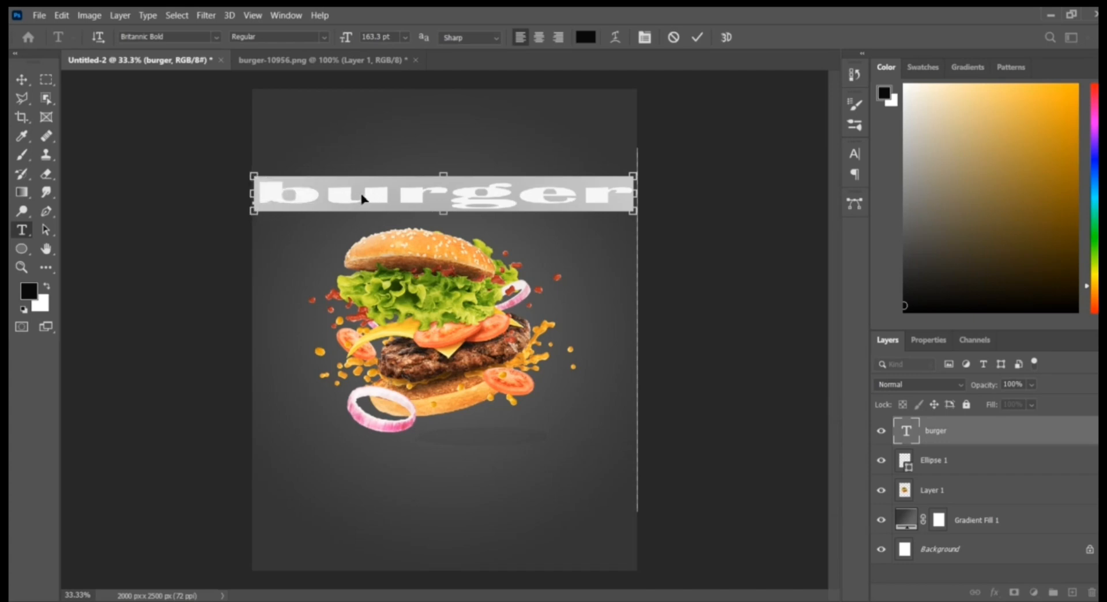
Rotate the "burger" text to read upwards along the poster's left edge and enlarge it to span the full height.
left_click_drag(248, 167, 431, 362)
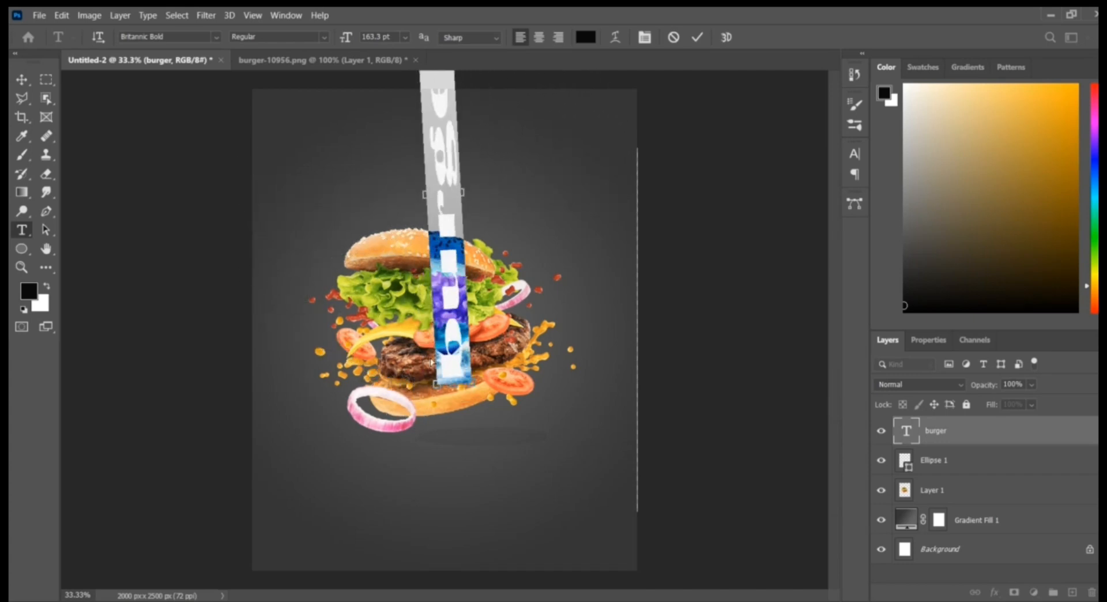
left_click_drag(452, 271, 288, 356)
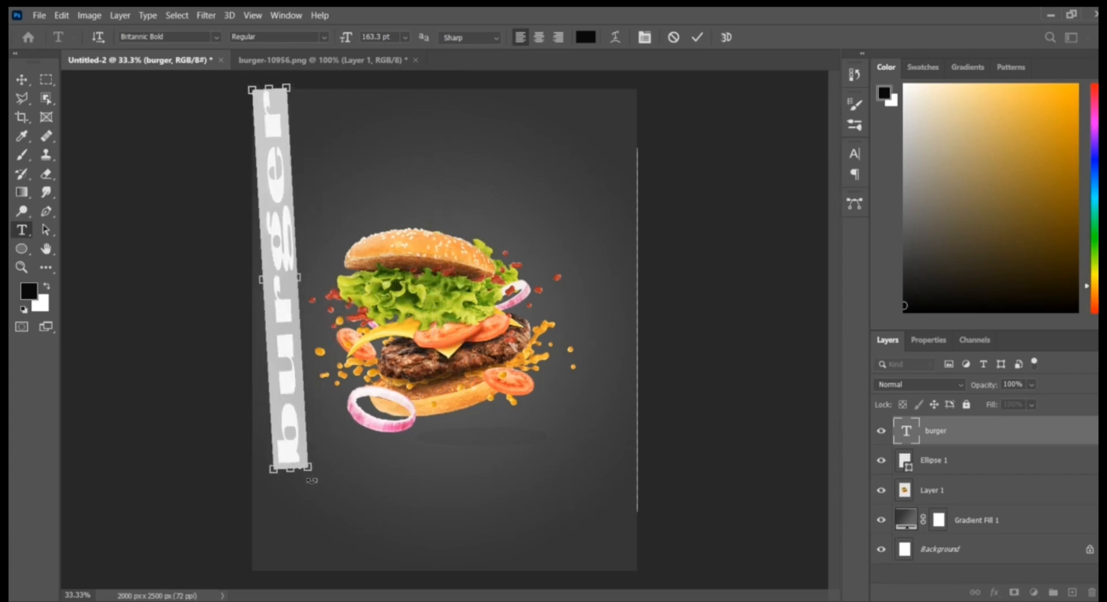
left_click_drag(312, 480, 256, 573)
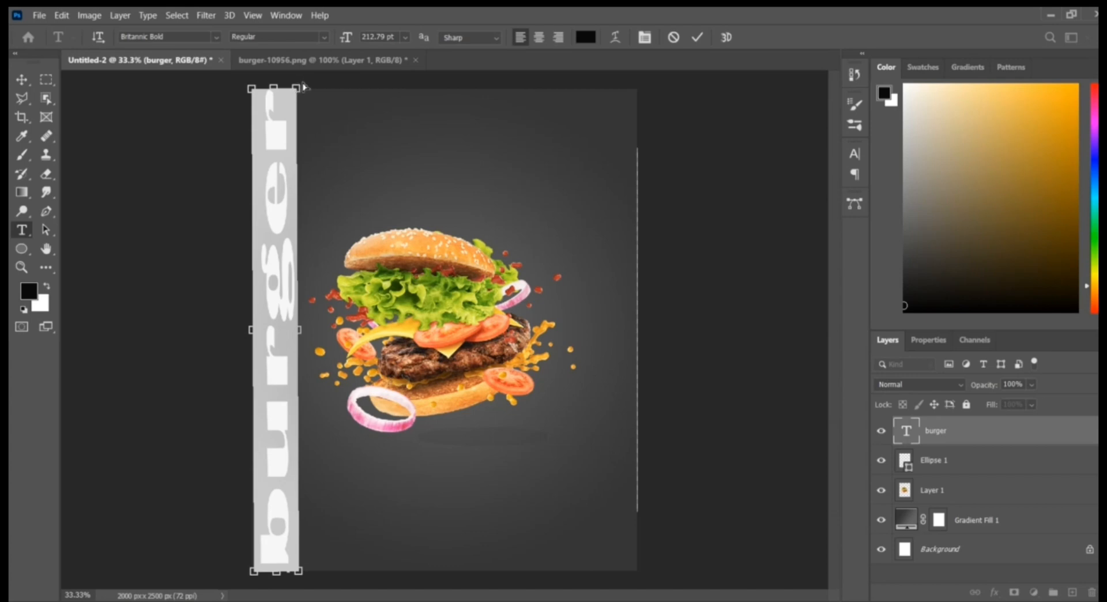
left_click_drag(304, 81, 306, 86)
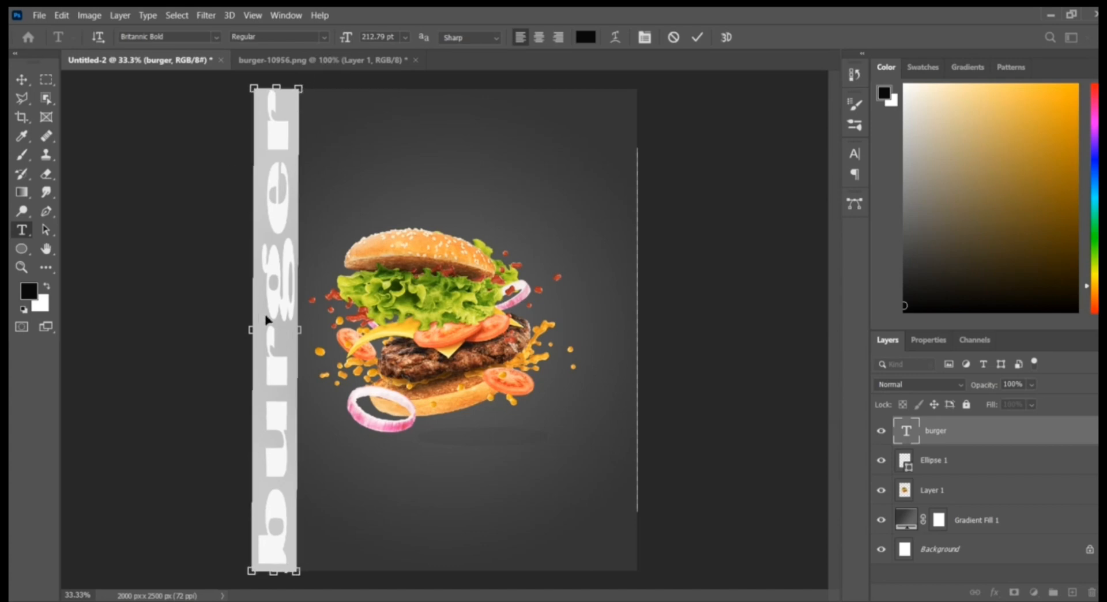
left_click(21, 79)
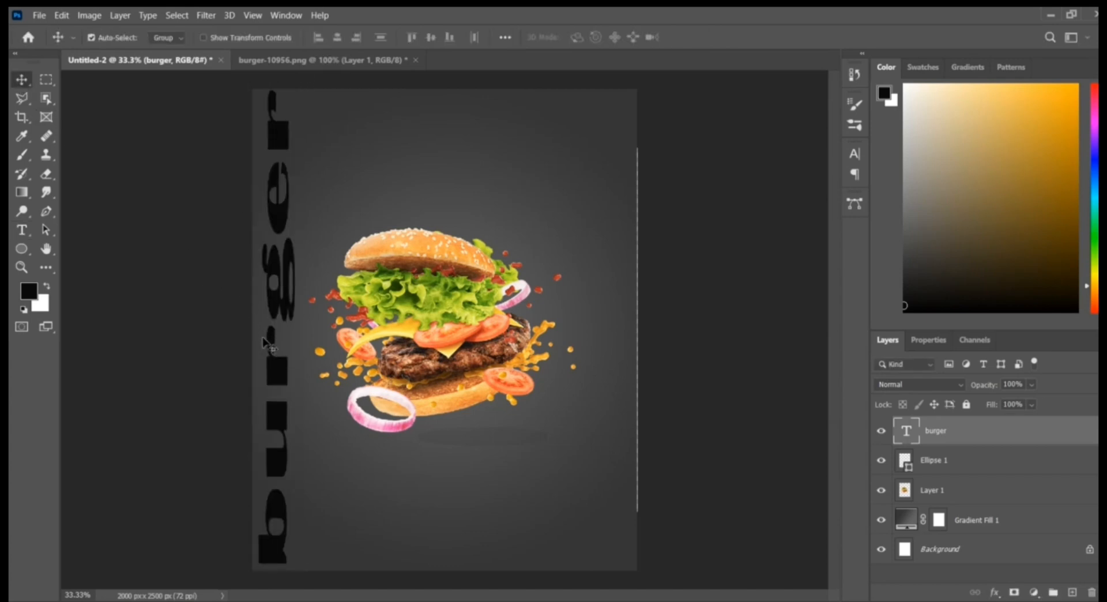
Replace the lowercase first letter of the vertical text with a capital so it reads "Burger".
double_click(282, 479)
left_click(274, 484)
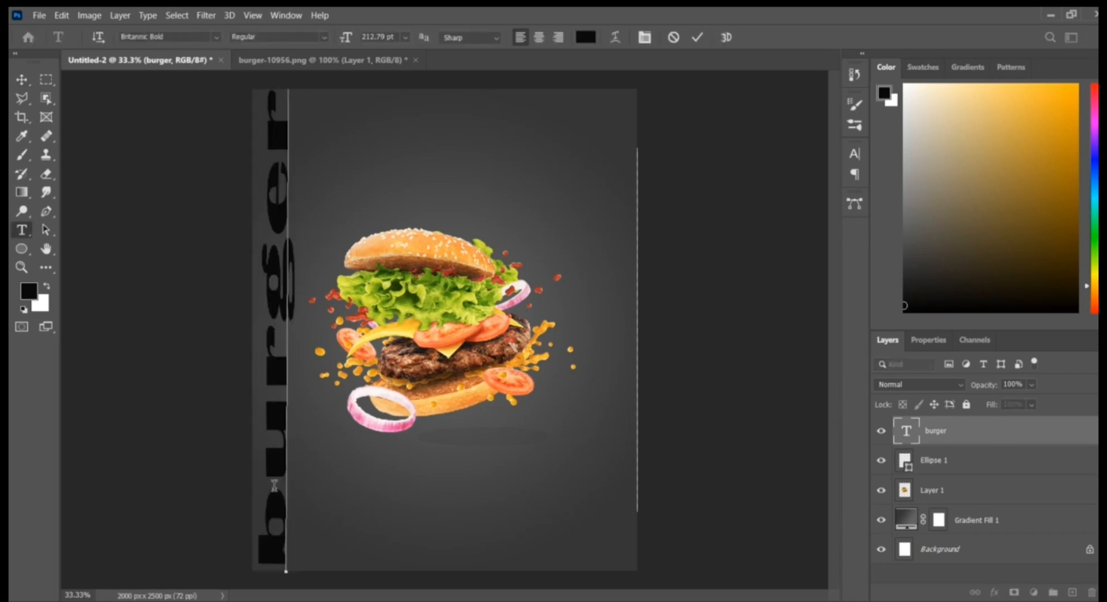
key("Delete")
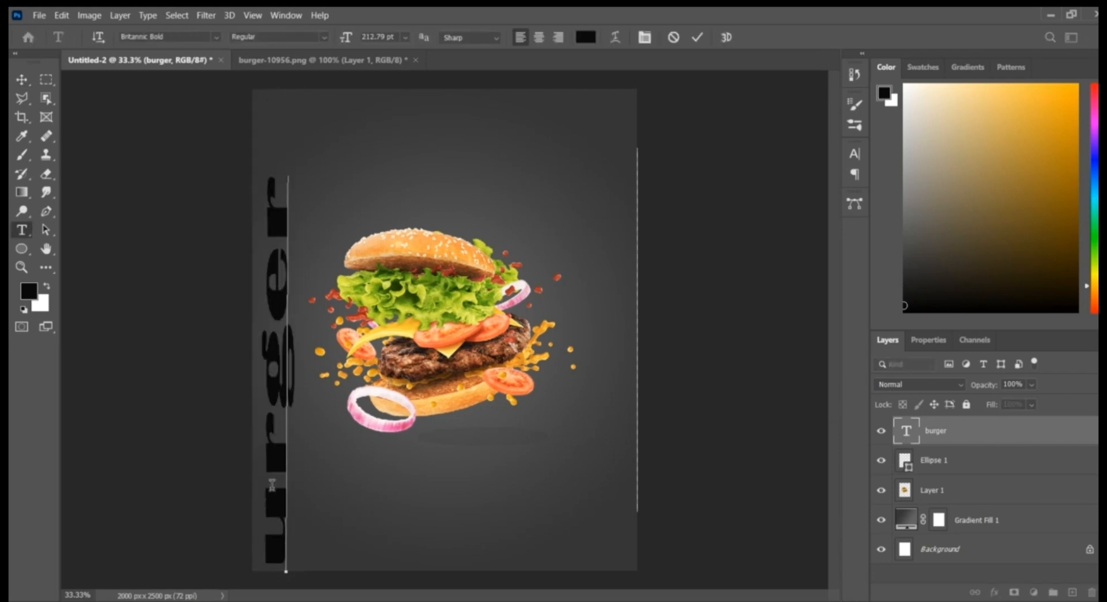
type("B")
left_click(22, 80)
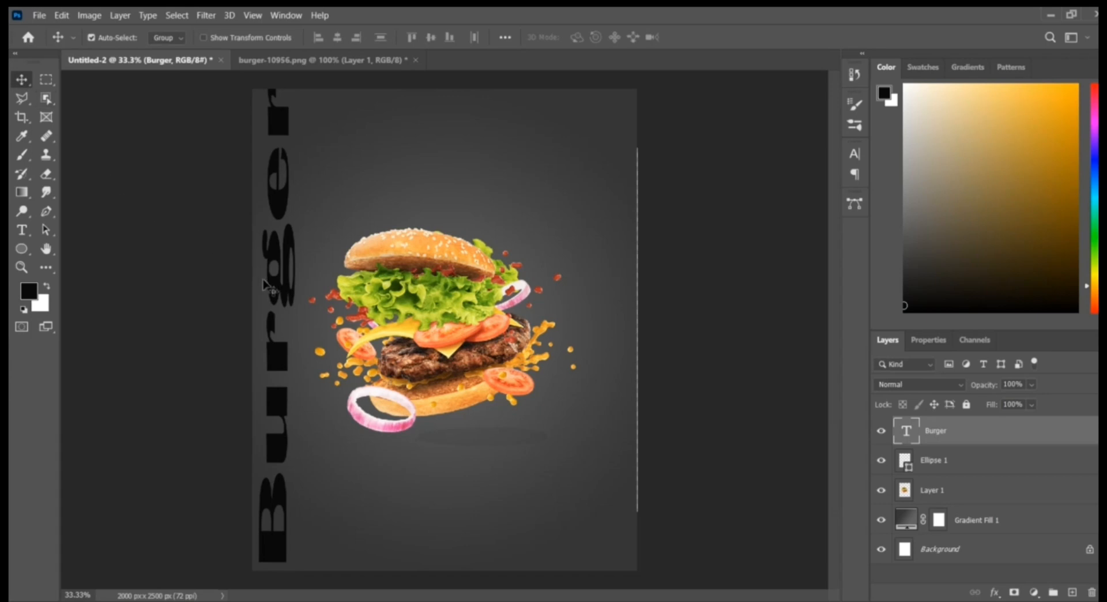
Nudge the vertical "Burger" text down so its first letter sits near the poster's bottom edge.
key("Down")
key("Down")
key("Down")
key("Down")
key("Down")
key("Down")
key("Down")
key("Down")
key("Down")
key("Down")
key("Down")
key("Down")
key("Down")
key("Down")
key("Down")
key("Down")
key("Down")
key("Down")
key("Down")
key("Down")
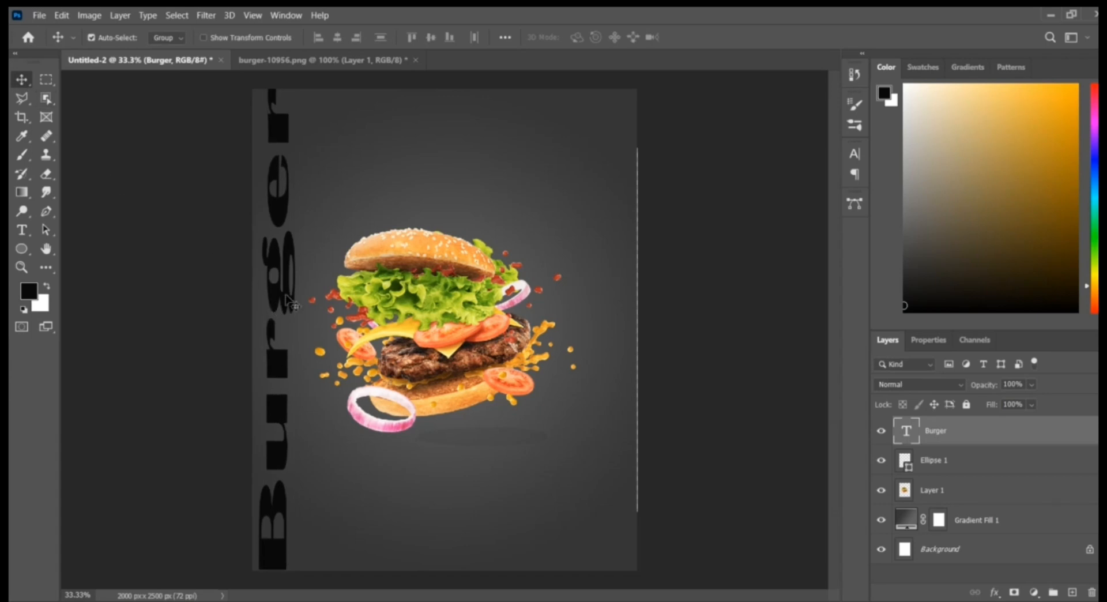
Nudge the vertical "Burger" text slightly left, closer to the poster's left edge.
key("Left")
key("Left")
key("Left")
key("Left")
key("Left")
key("Left")
key("Left")
key("Left")
key("Left")
key("Left")
key("Left")
key("Left")
key("Left")
key("Left")
key("Left")
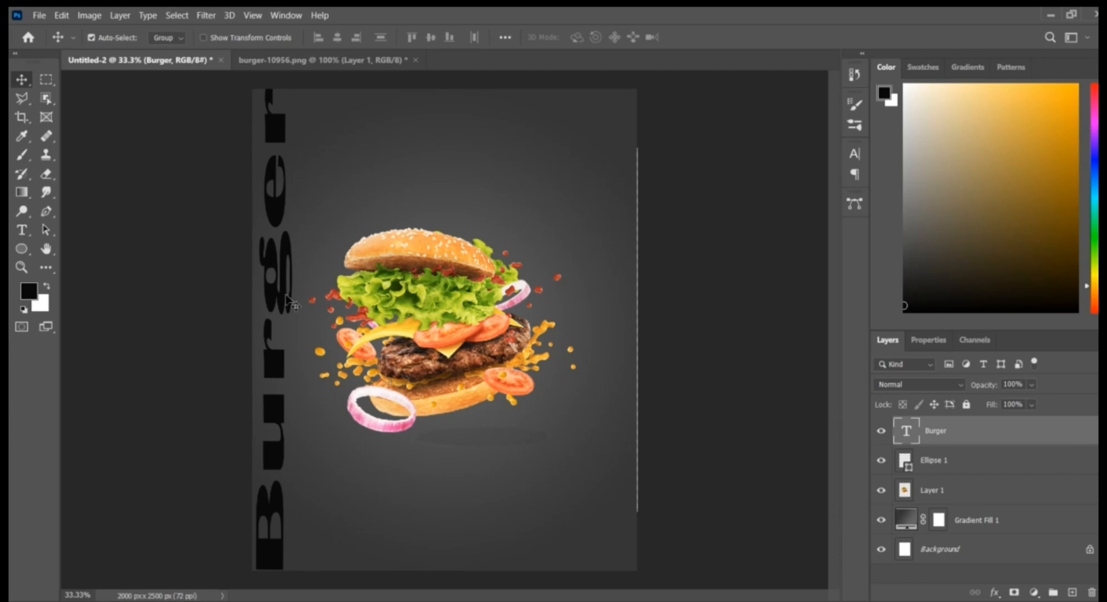
Set the vertical "Burger" text's opacity to 20% and place a copy of it along the poster's right edge.
double_click(287, 295)
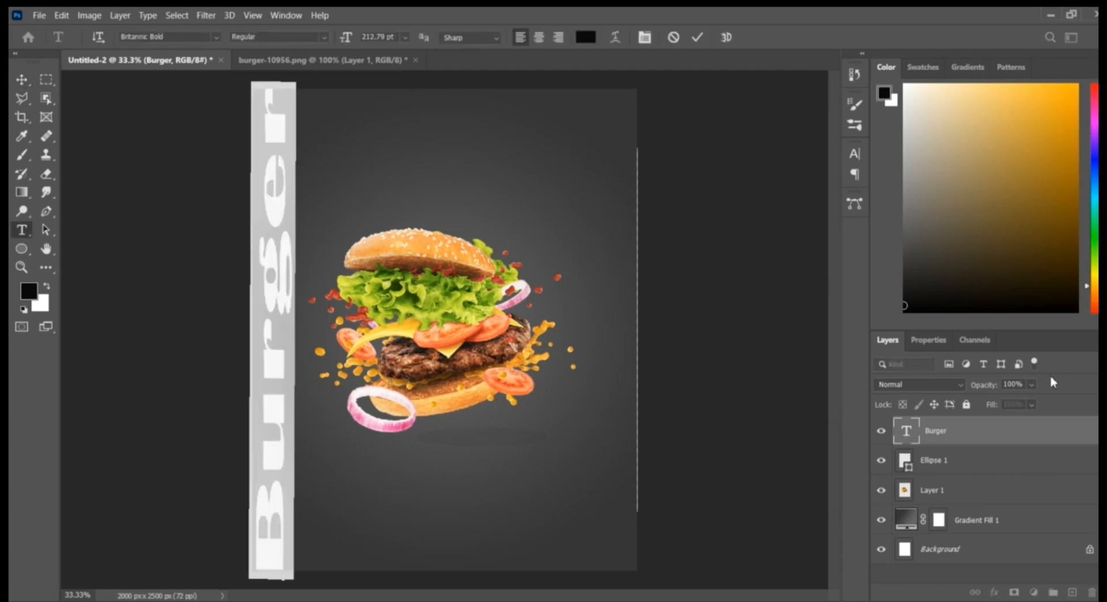
left_click(1023, 384)
double_click(273, 292)
left_click(1024, 385)
left_click(1005, 384)
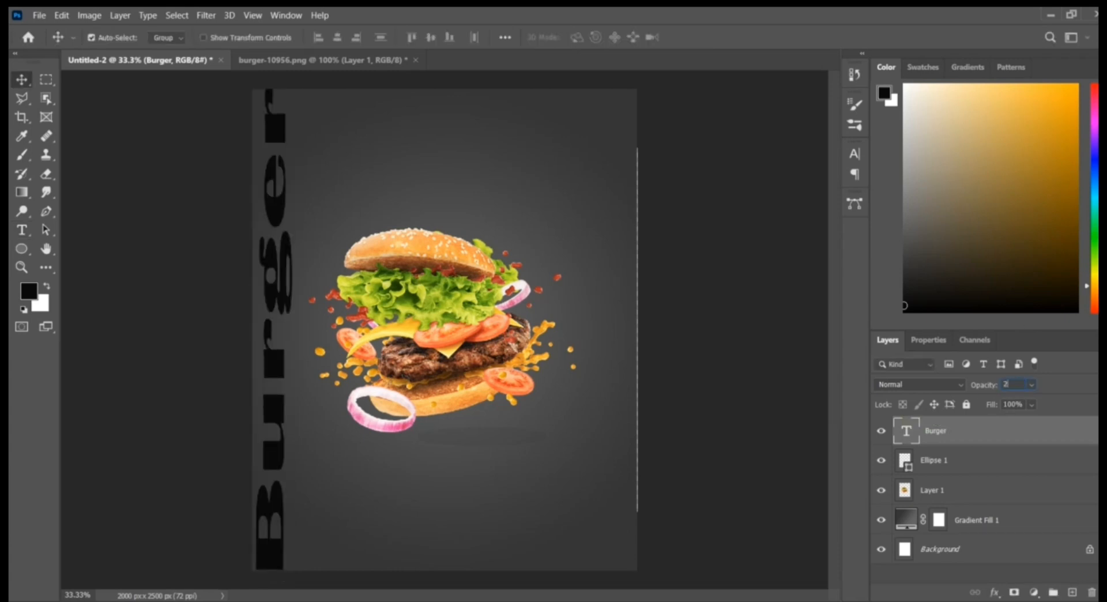
type("20")
key("Return")
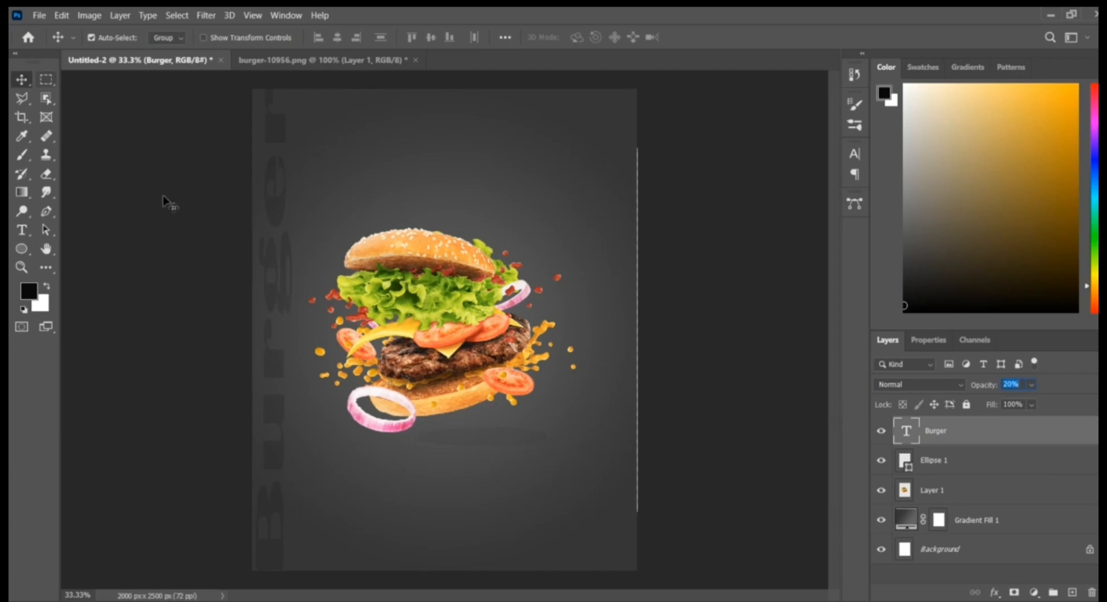
left_click_drag(275, 299, 613, 309)
left_click(692, 314)
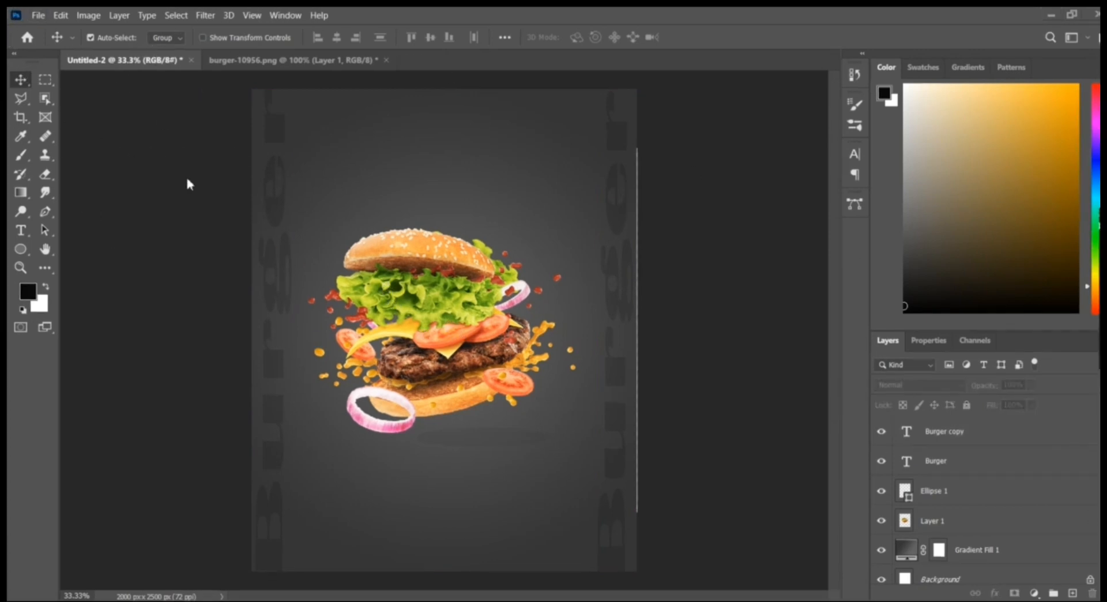
Add a horizontal "Burger" text above the burger image and move it towards the poster's right side.
left_click(22, 234)
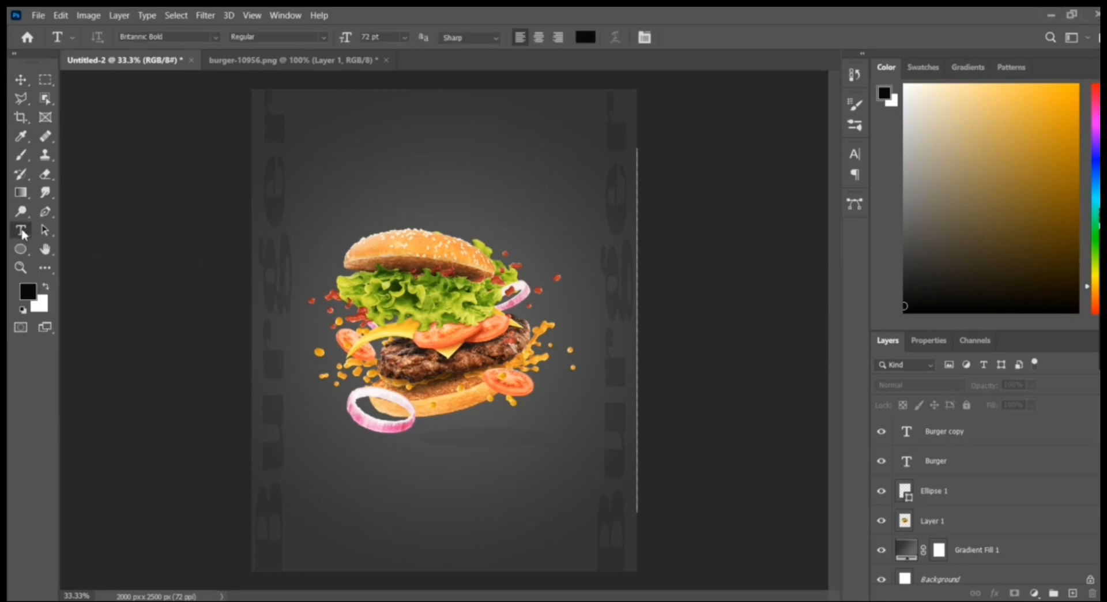
left_click(334, 203)
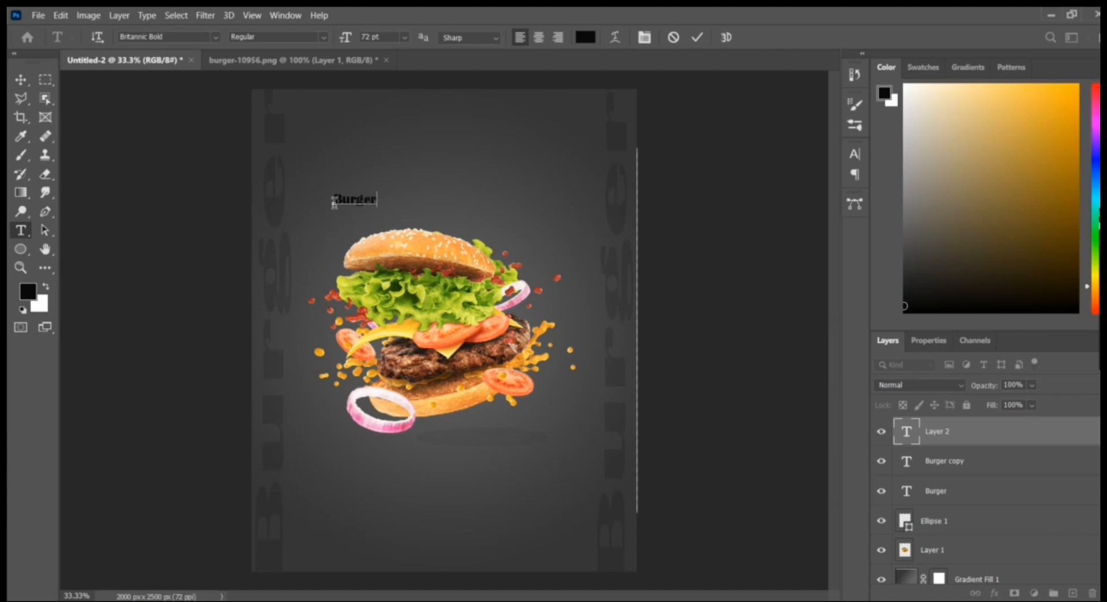
left_click(21, 83)
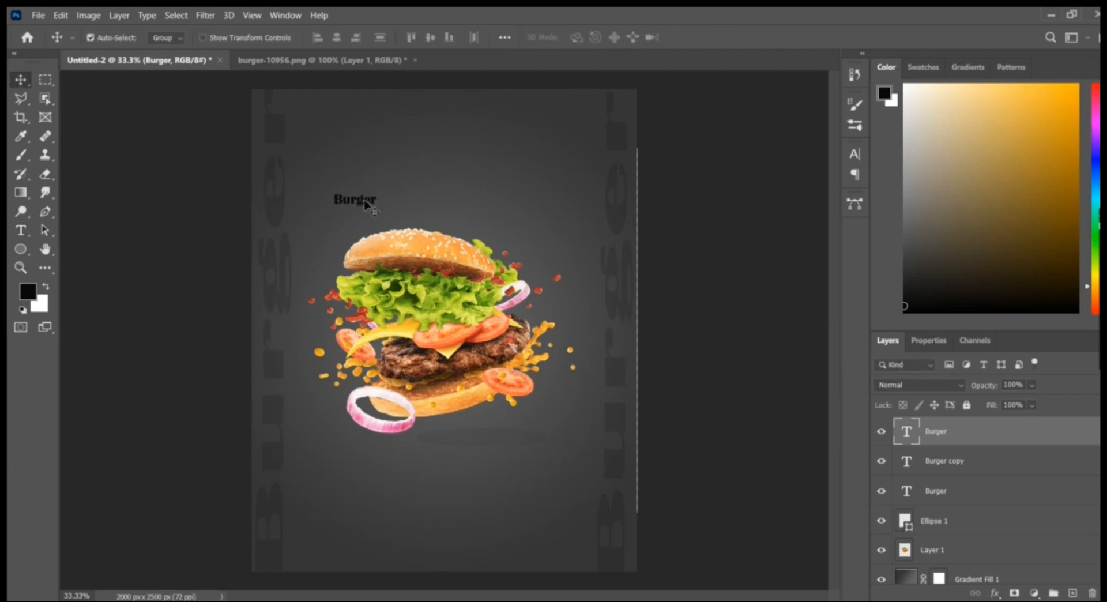
left_click_drag(367, 205, 559, 217)
Change the new horizontal "Burger" text to the Vladimir Script font and colour it dark orange.
double_click(553, 214)
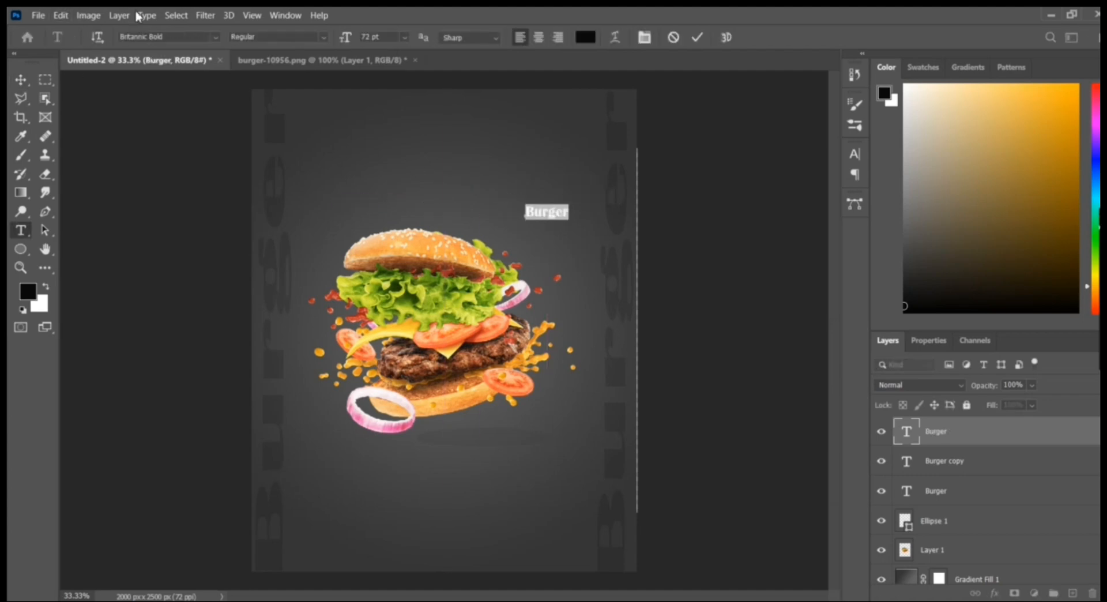
left_click(215, 37)
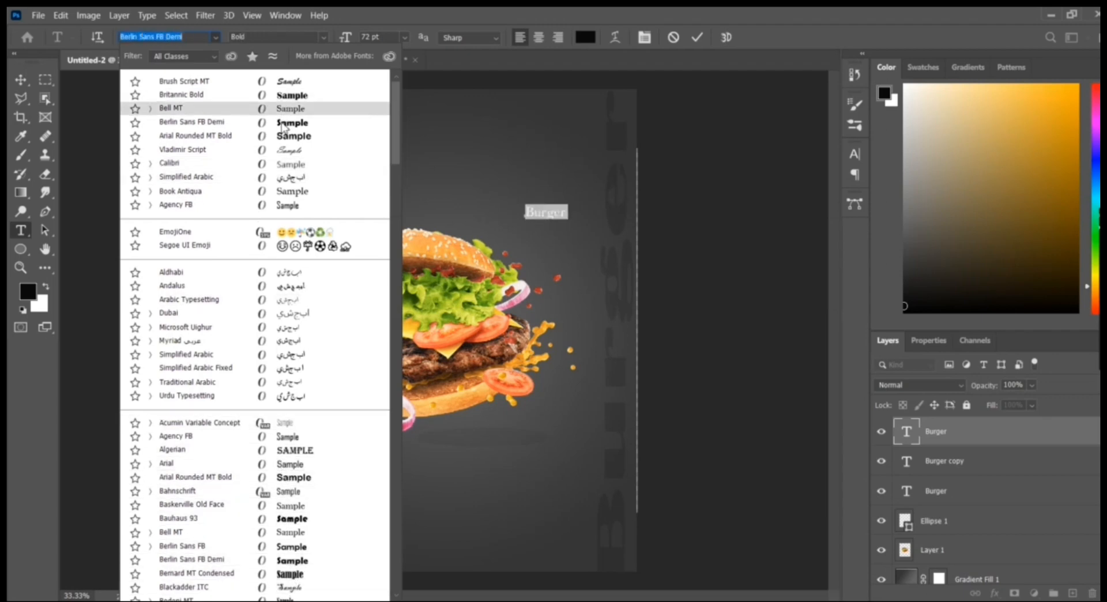
left_click(282, 151)
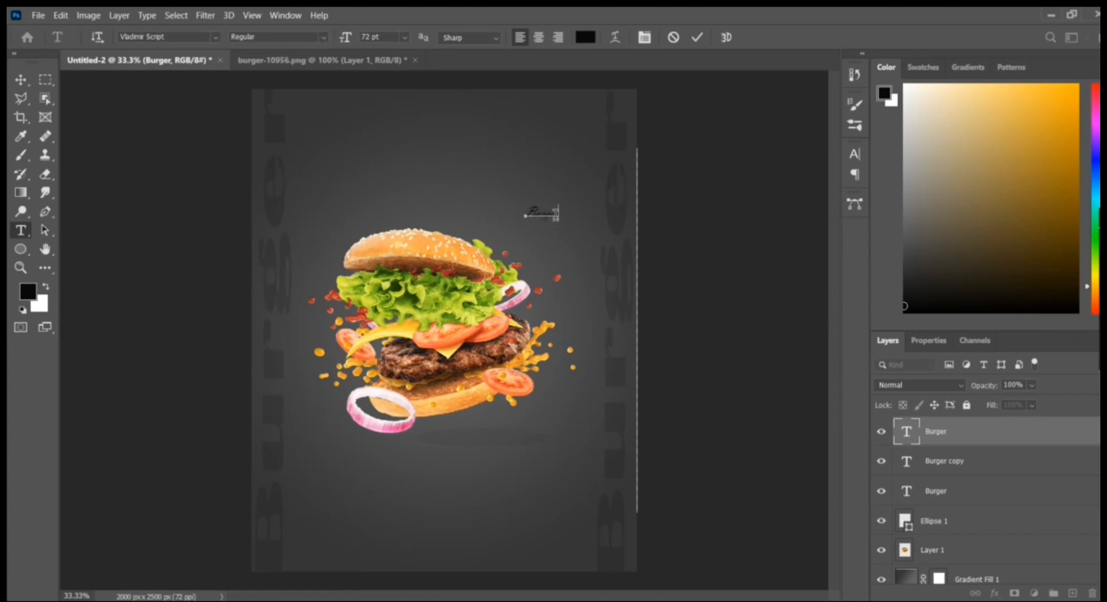
left_click(25, 290)
left_click_drag(238, 257, 259, 229)
left_click(395, 165)
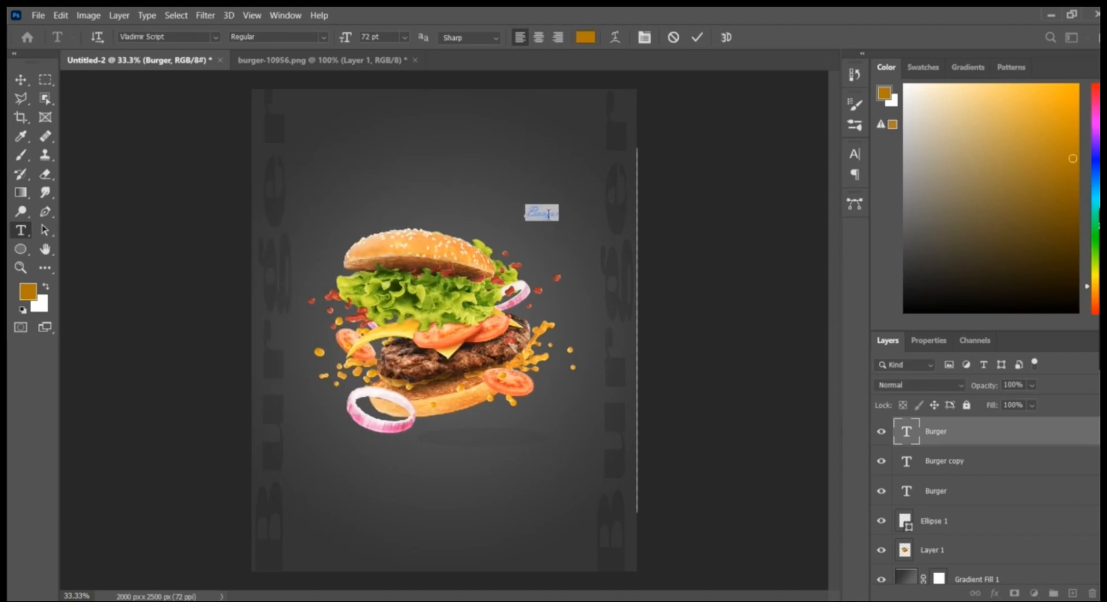
Enlarge the script "Burger" text to about 232 pt, tilt it upwards and place it just above the top bun.
left_click_drag(559, 221, 507, 224)
left_click_drag(324, 166, 330, 211)
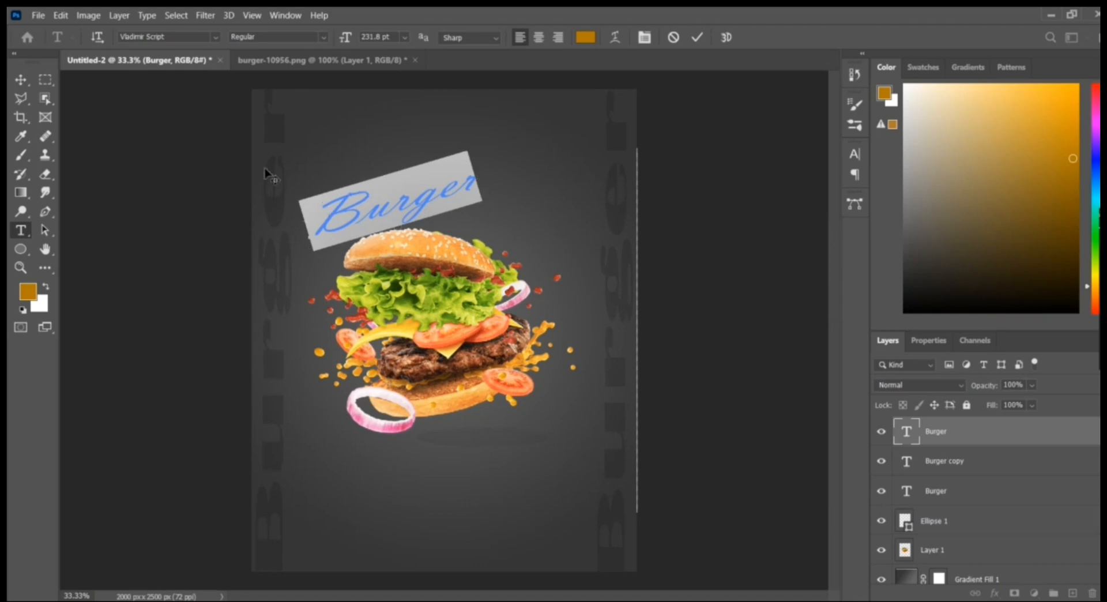
left_click(21, 79)
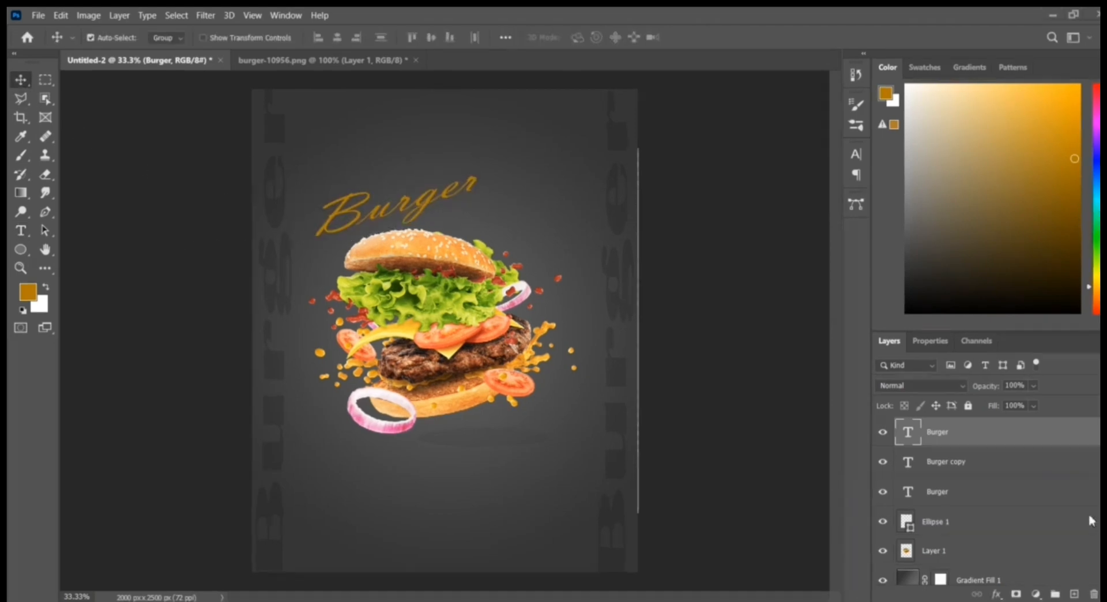
Add the text "DELICIONS" above the script "Burger" title and move it to the title's right.
left_click(20, 233)
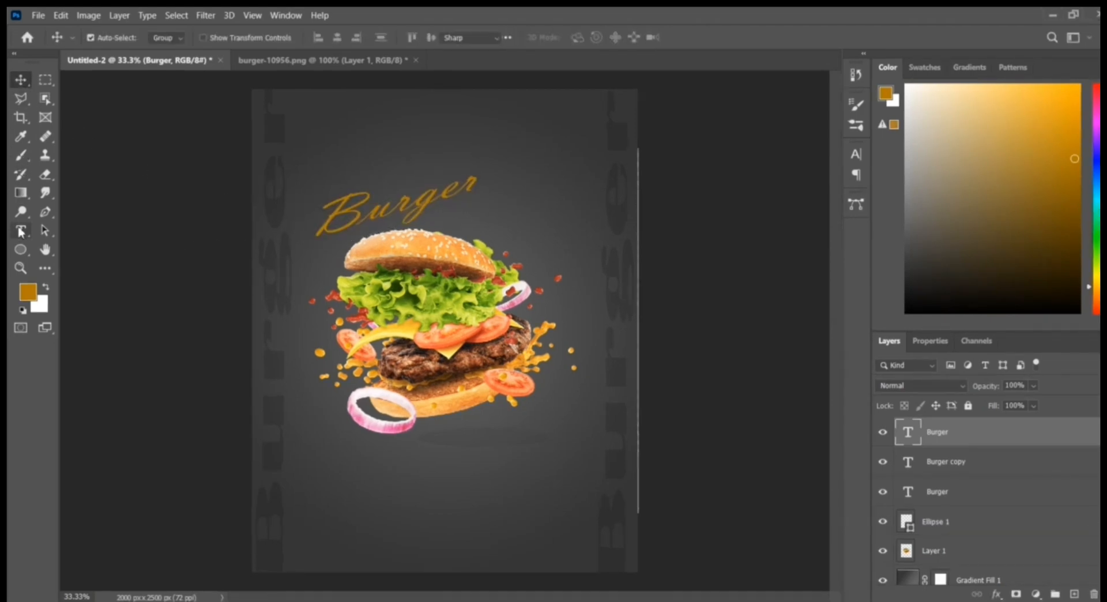
left_click(321, 172)
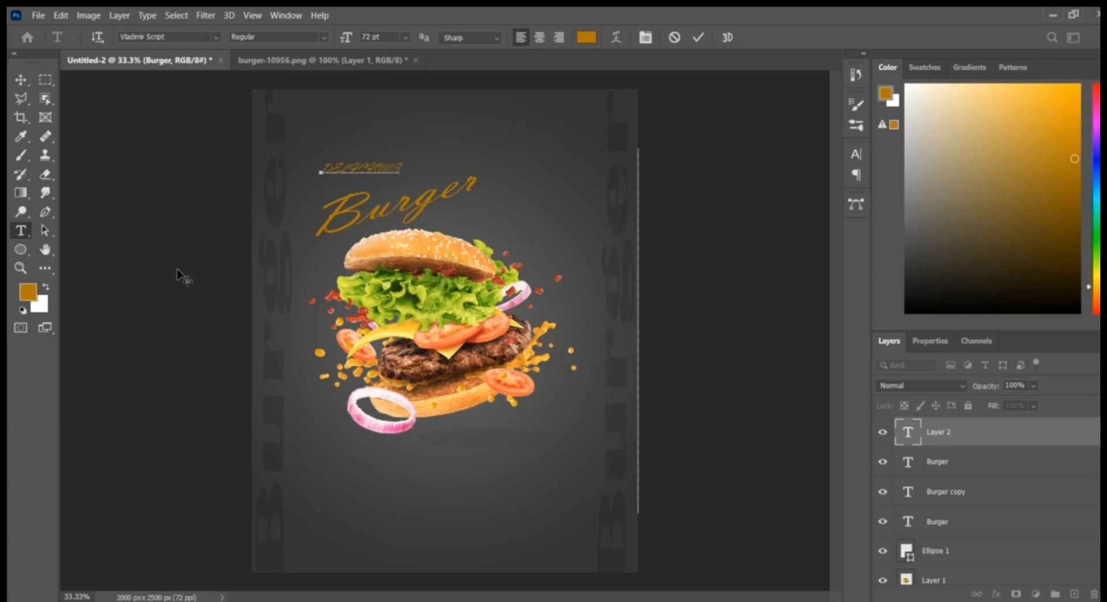
left_click(21, 80)
left_click_drag(345, 173, 539, 173)
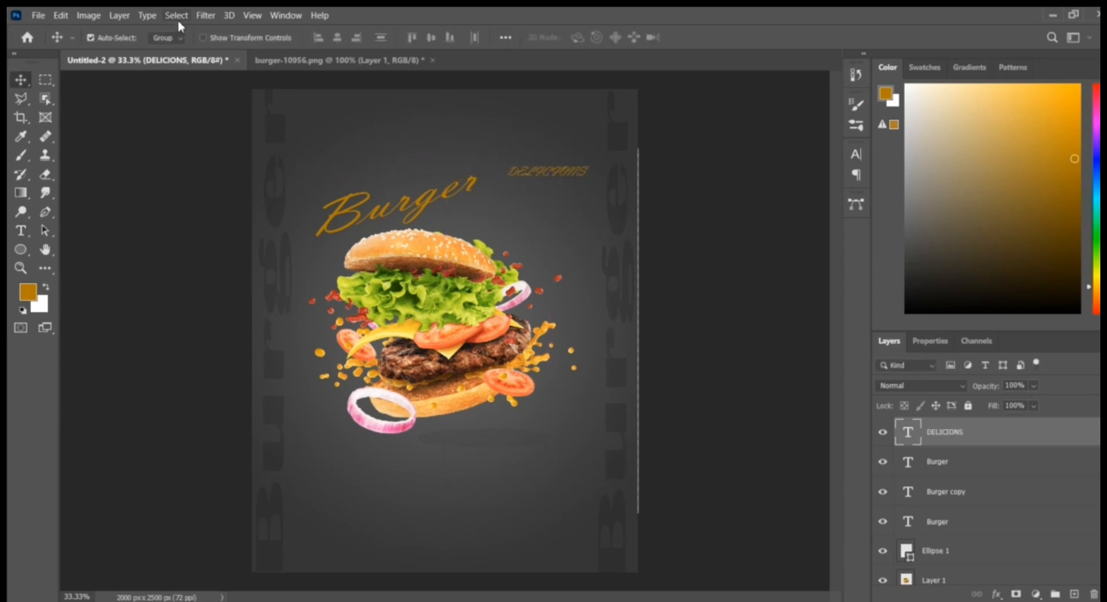
Change the font of the "DELICIONS" text to Britannic Bold.
double_click(540, 171)
left_click(213, 37)
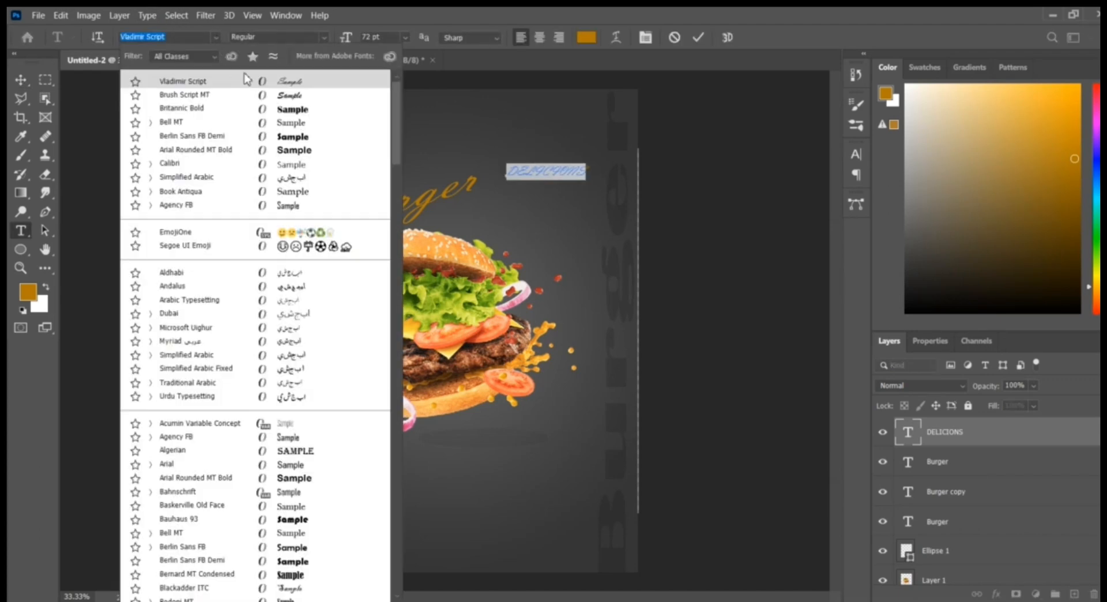
left_click(267, 108)
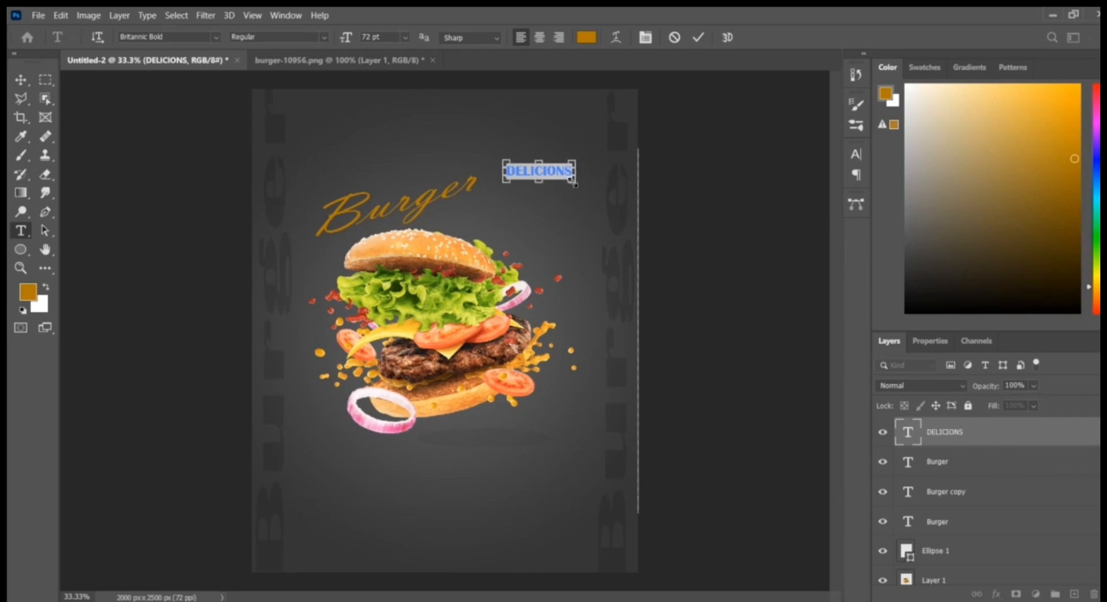
Enlarge the "DELICIONS" text to about 91 pt, tilt it above the script "Burger" title and colour it white.
left_click_drag(574, 180, 390, 171)
left_click_drag(432, 136, 390, 178)
left_click(906, 86)
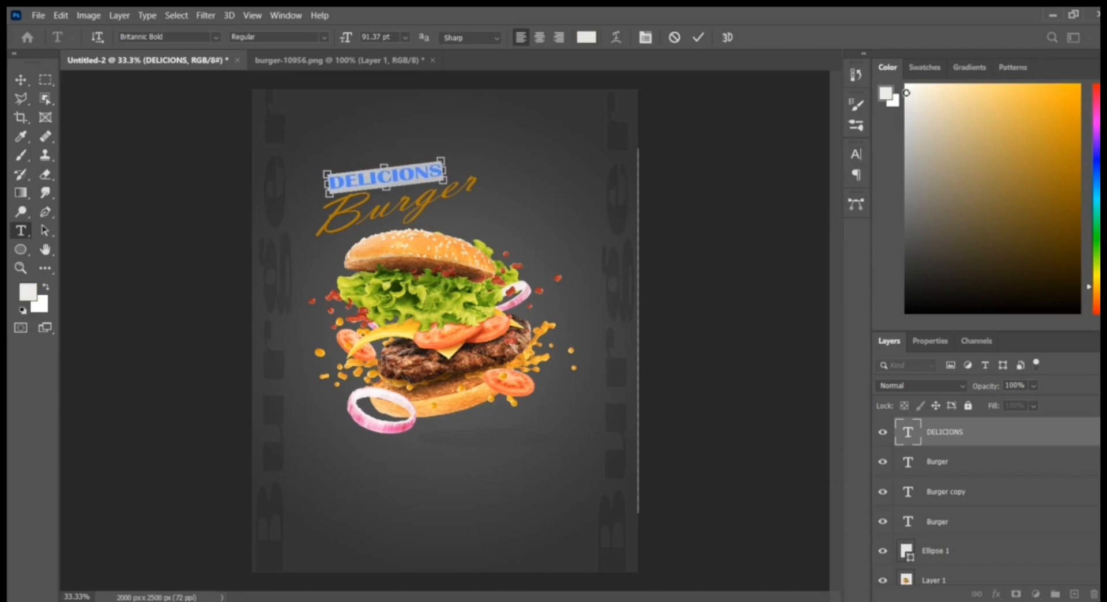
left_click(21, 79)
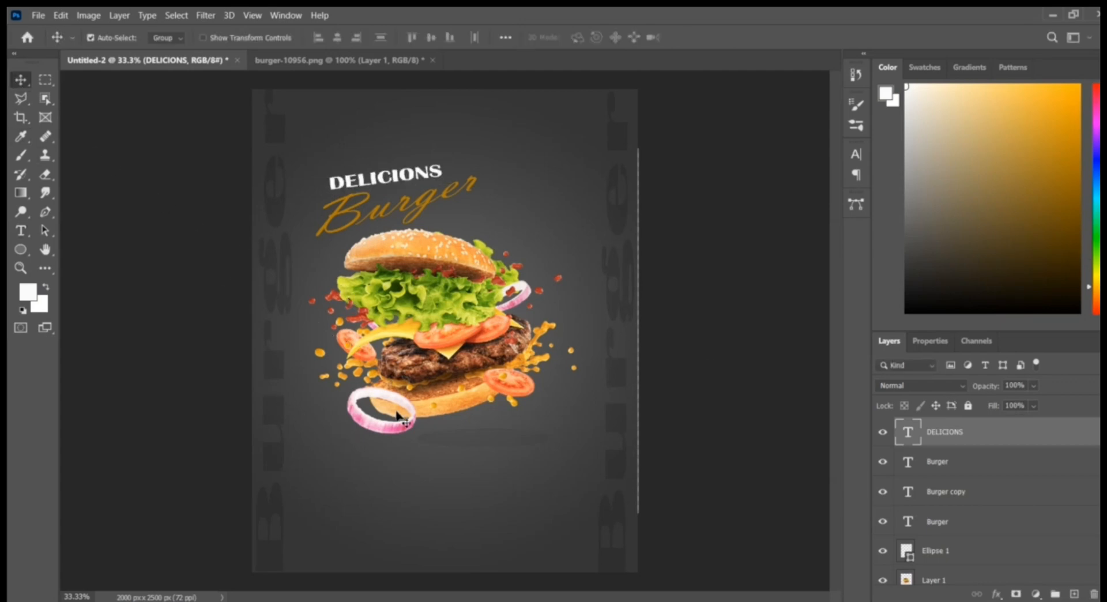
Draw a rectangle of about 598 by 223 px below the burger, near the poster's lower right.
left_click(21, 250)
right_click(20, 250)
left_click(58, 248)
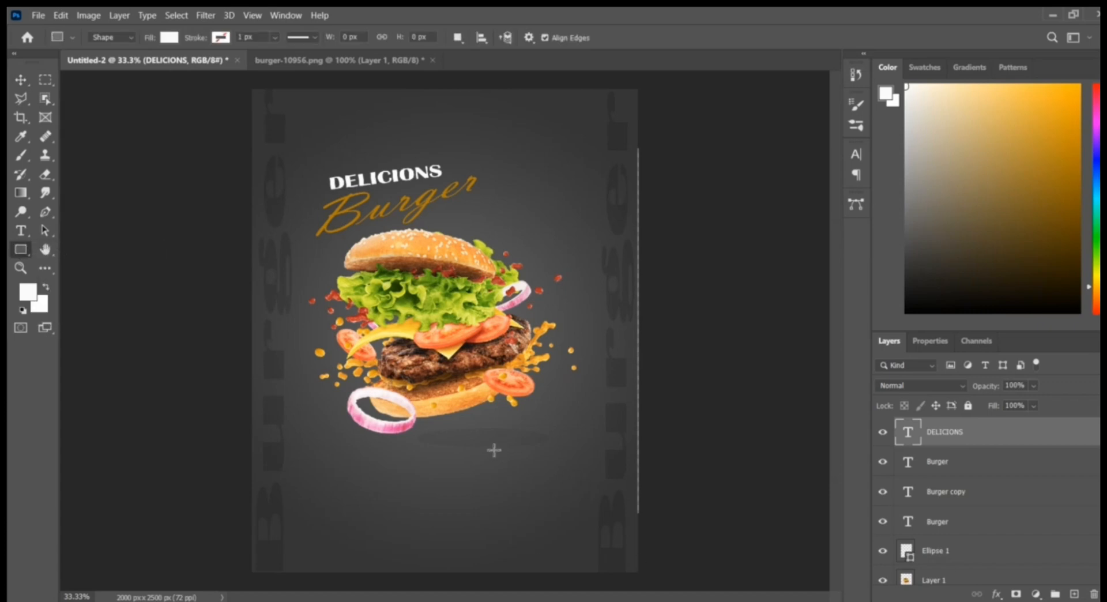
left_click_drag(487, 443, 602, 486)
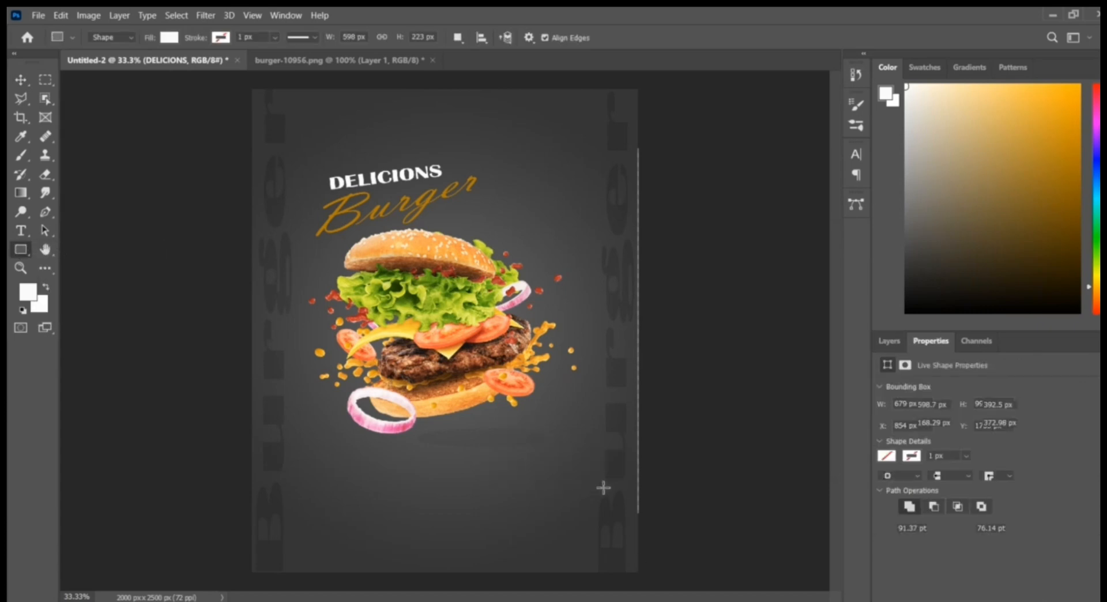
Remove the rectangle's fill and give it a dark orange stroke.
left_click(889, 433)
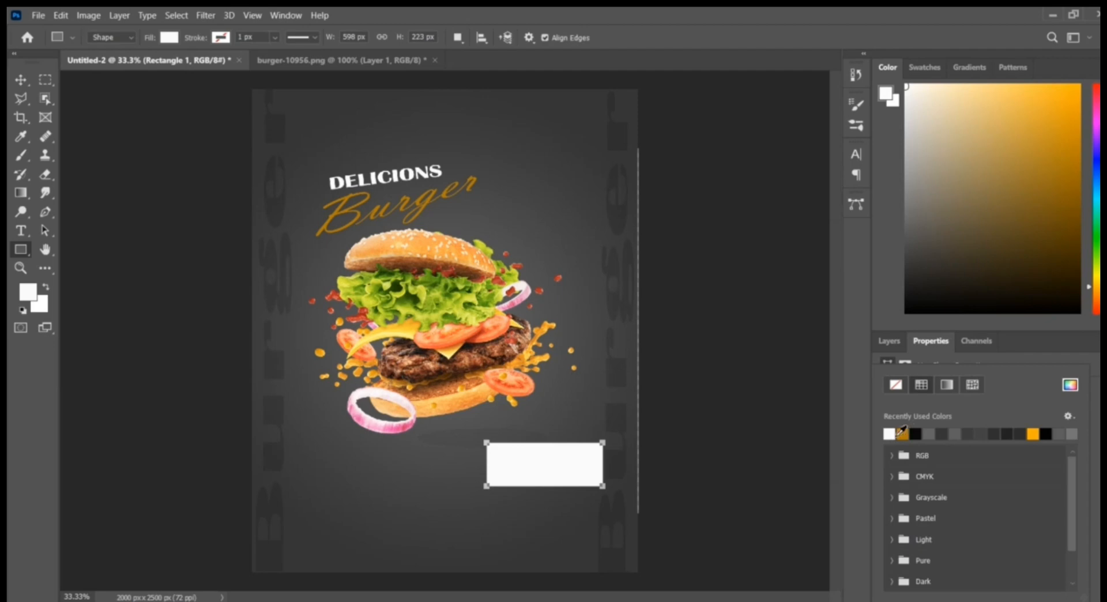
left_click(897, 385)
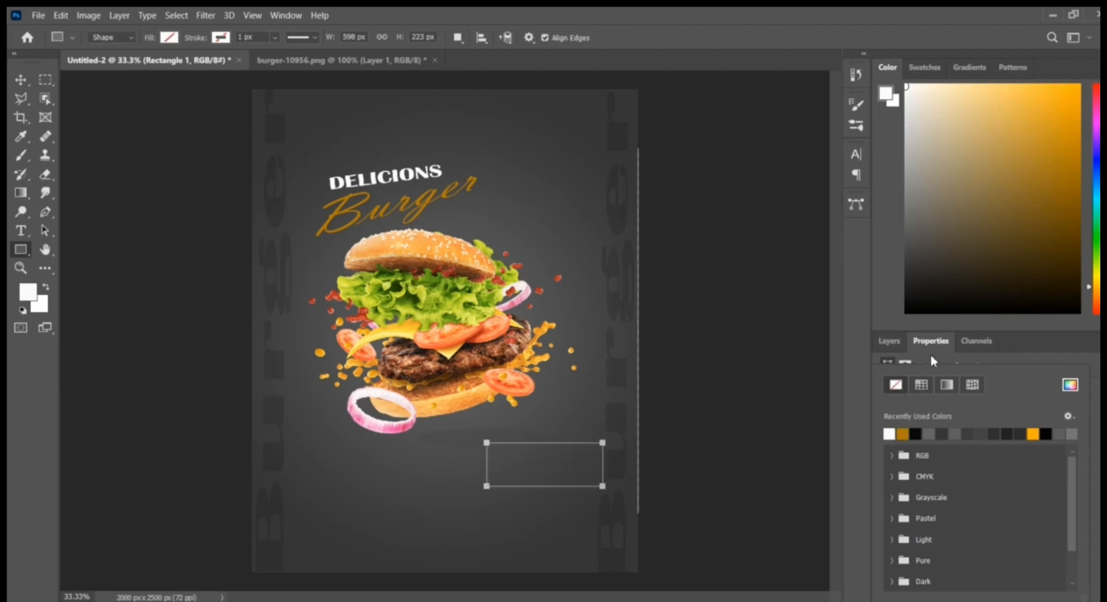
left_click(1020, 362)
left_click(908, 441)
left_click(902, 433)
left_click(979, 361)
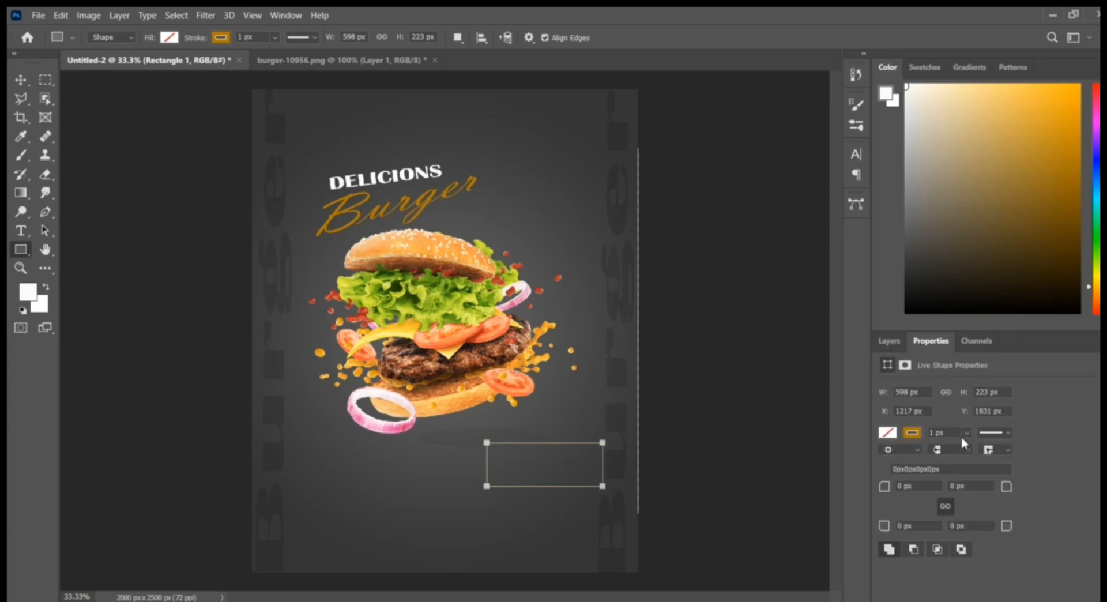
Thicken the rectangle's stroke to about 12 px.
left_click(967, 432)
left_click_drag(977, 450, 990, 449)
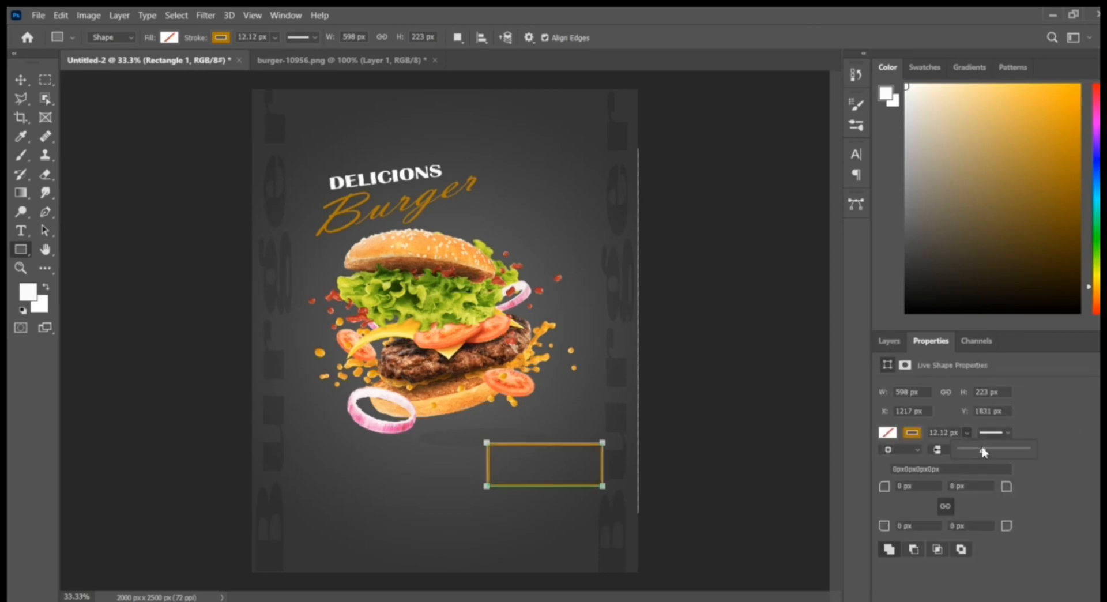
left_click(782, 382)
left_click(608, 239)
Place a copy of the outlined rectangle near the poster's lower left.
key("v")
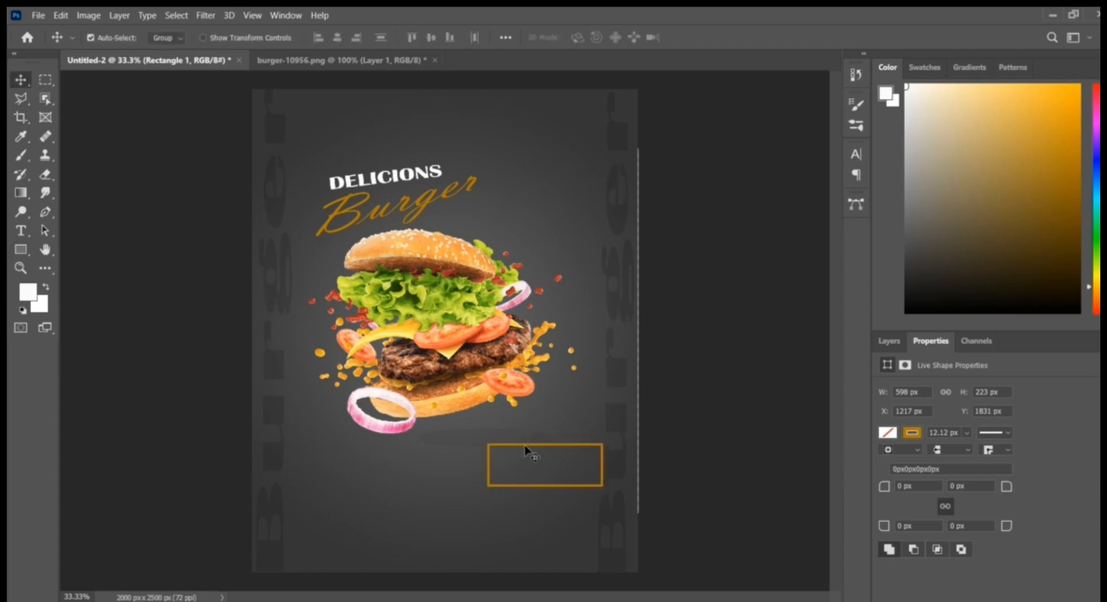
left_click_drag(521, 446, 324, 490)
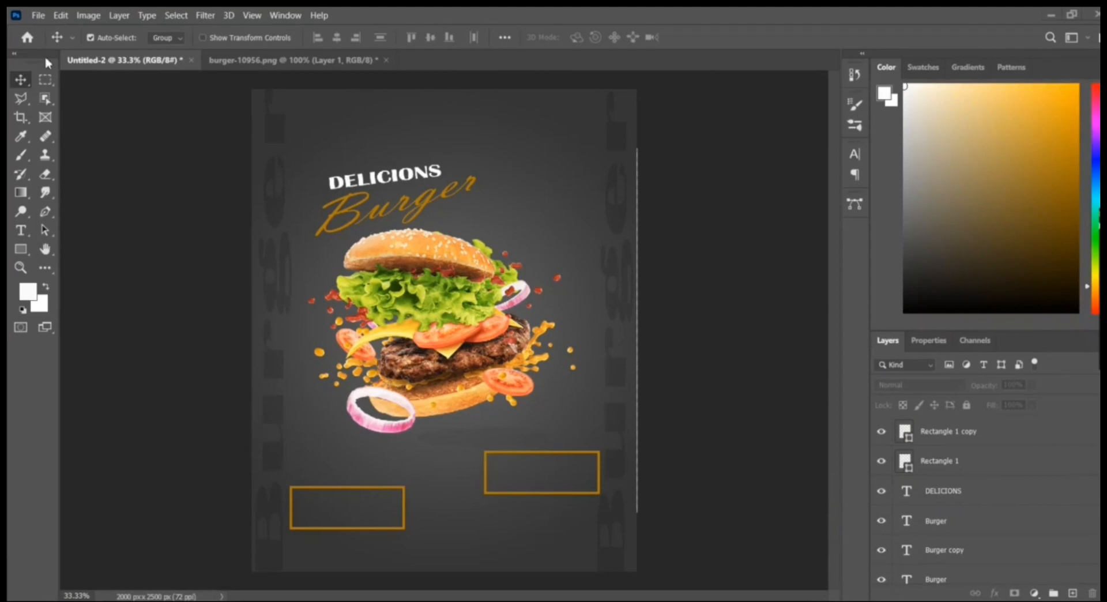
Add the horizontal text "ODDER NOW" inside the lower-left rectangle and centre it there.
left_click(26, 233)
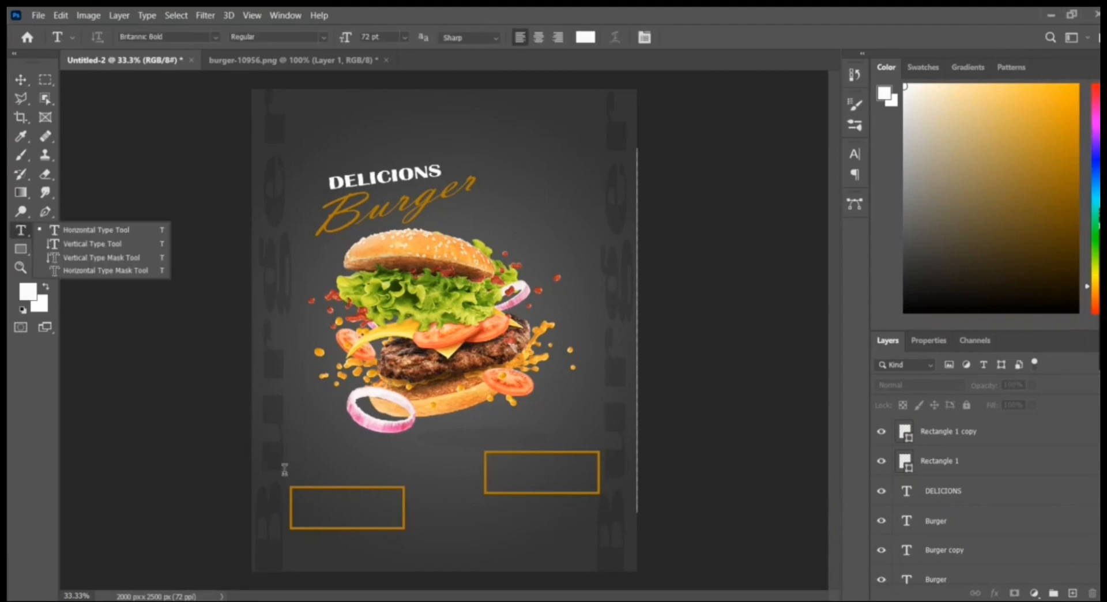
left_click(86, 230)
left_click(306, 506)
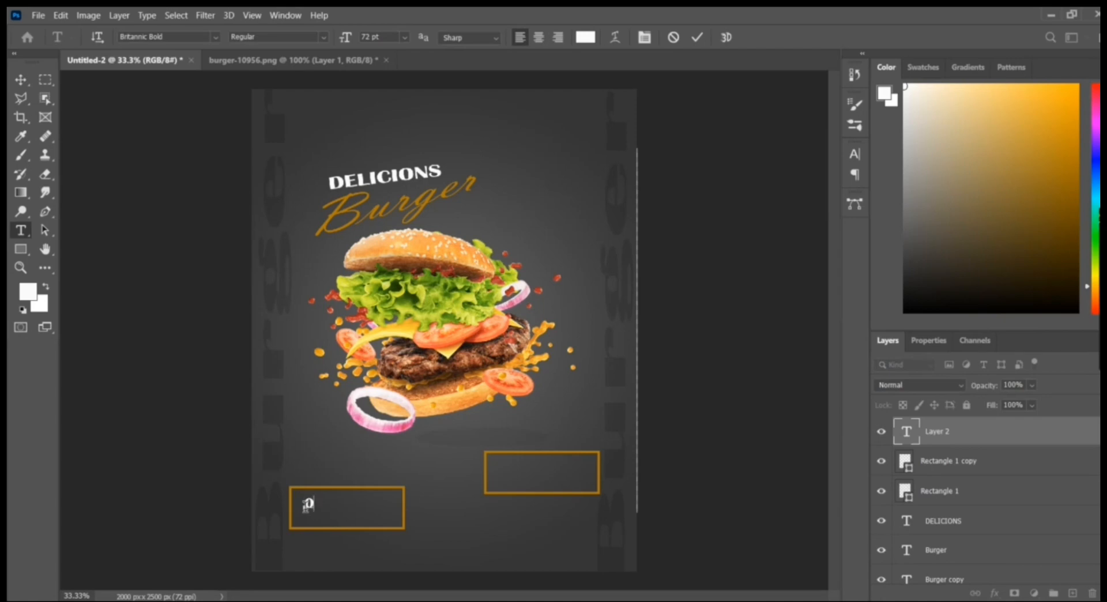
type("ODDER NOW")
left_click(20, 80)
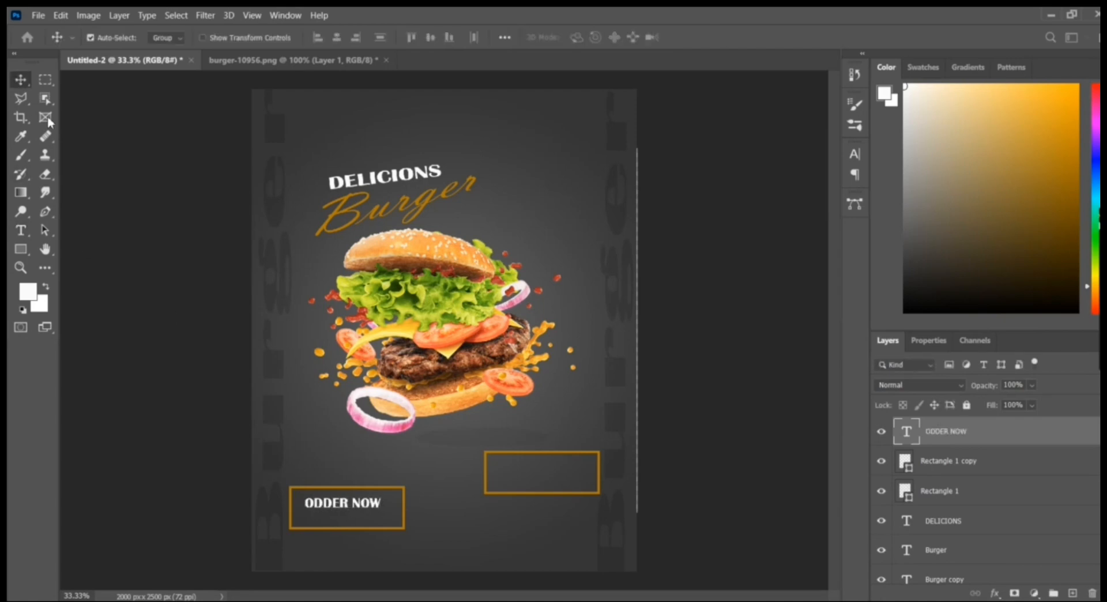
left_click_drag(334, 512, 340, 517)
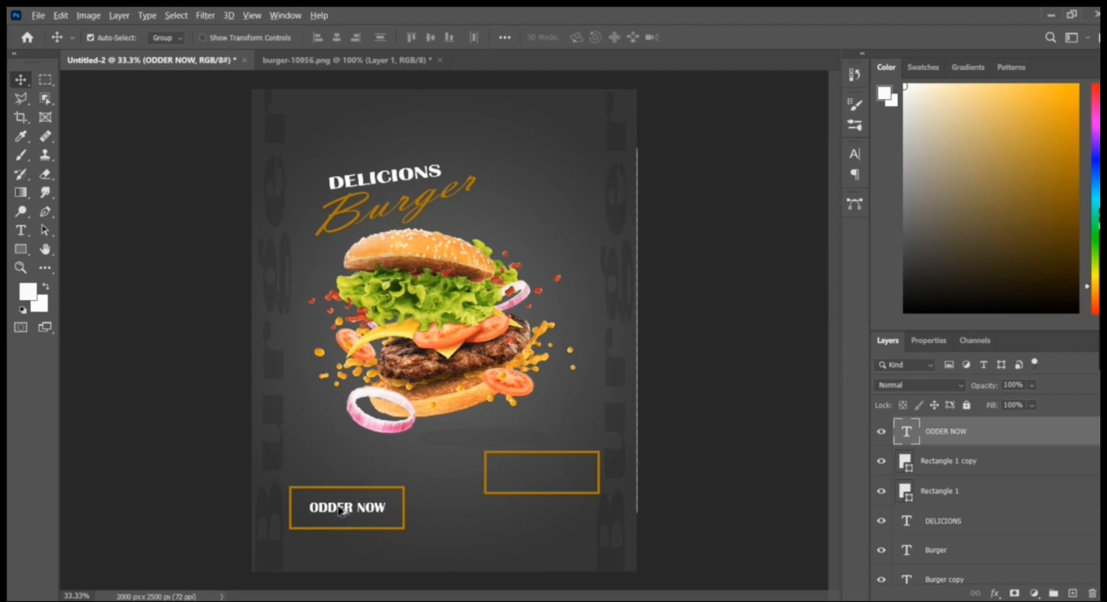
Place a copy of the "ODDER NOW" text inside the right-hand outlined rectangle and change it to "DISCOUNT 30% OFF!" on two lines.
left_click_drag(342, 510, 533, 470)
double_click(579, 472)
left_click(580, 472)
key("BackSpace")
key("BackSpace")
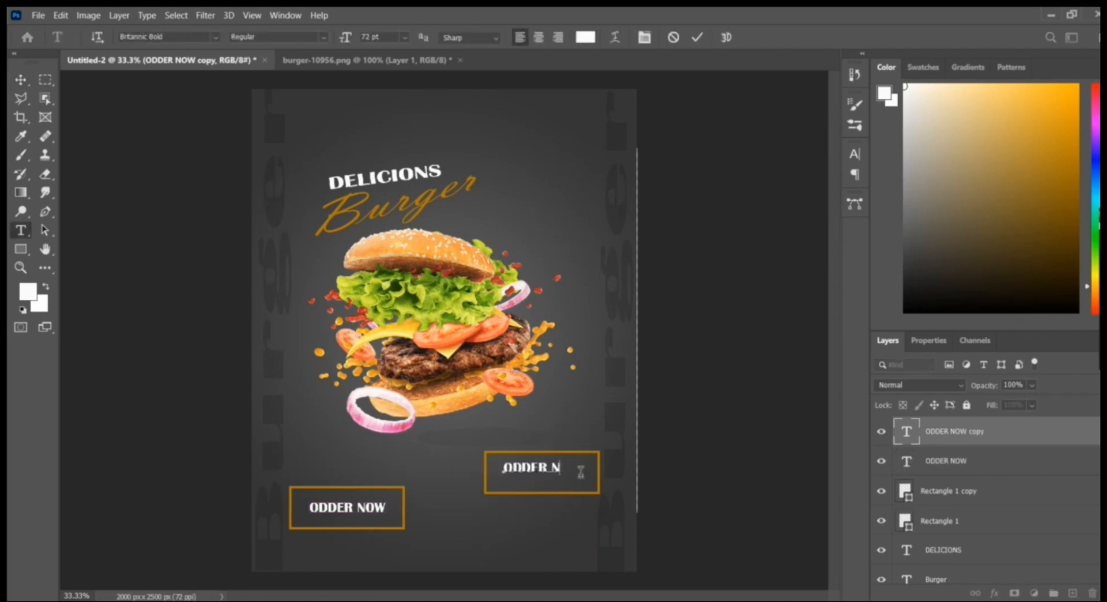
key("BackSpace")
key("BackSpace")
key("BackSpace")
key("BackSpace")
key("BackSpace")
key("BackSpace")
key("BackSpace")
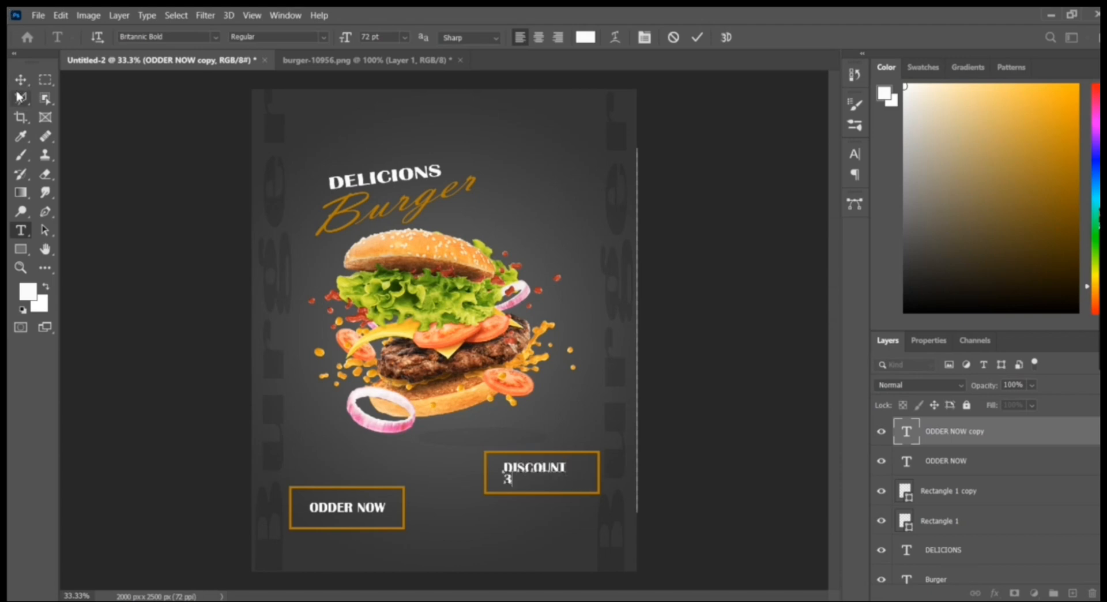
type("30% OFF!")
left_click(21, 79)
left_click_drag(530, 478, 545, 478)
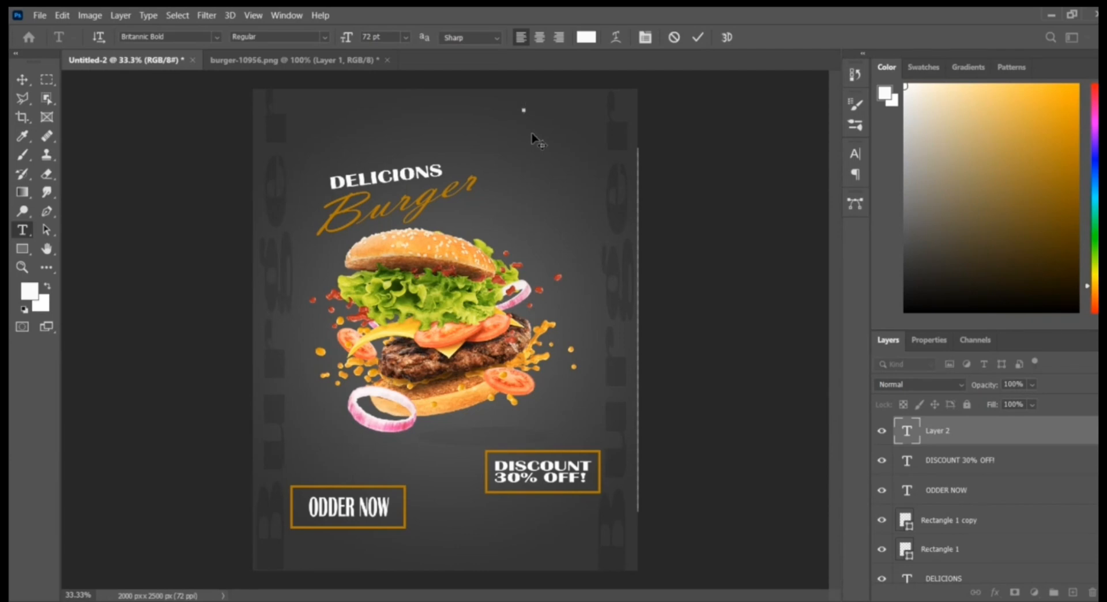
Add the text "Free home" near the poster's upper right and colour it dark orange (#a87700).
type("ree home")
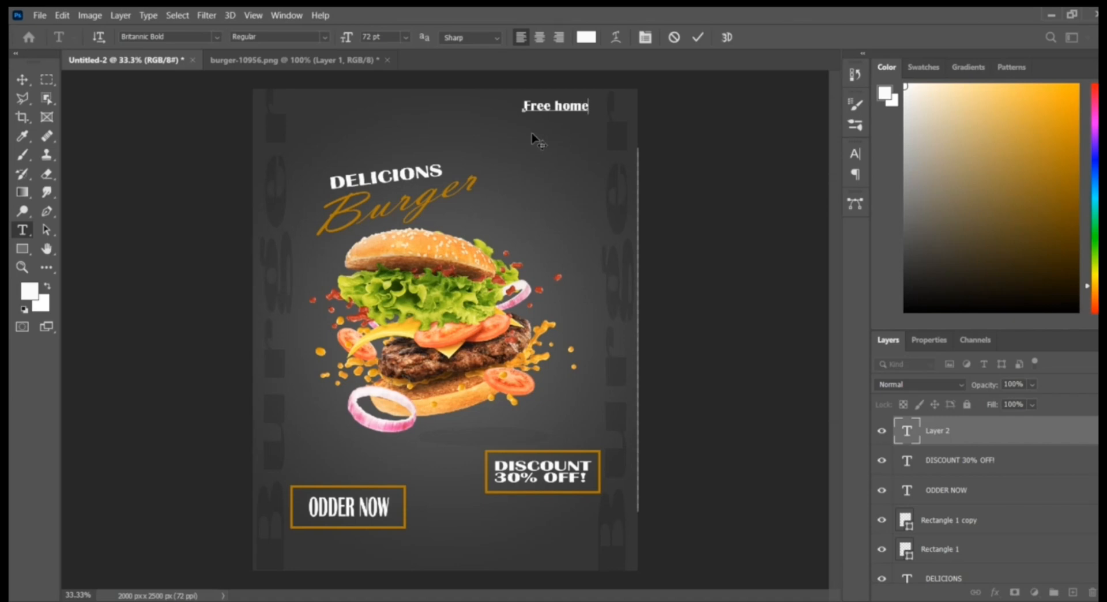
left_click(24, 80)
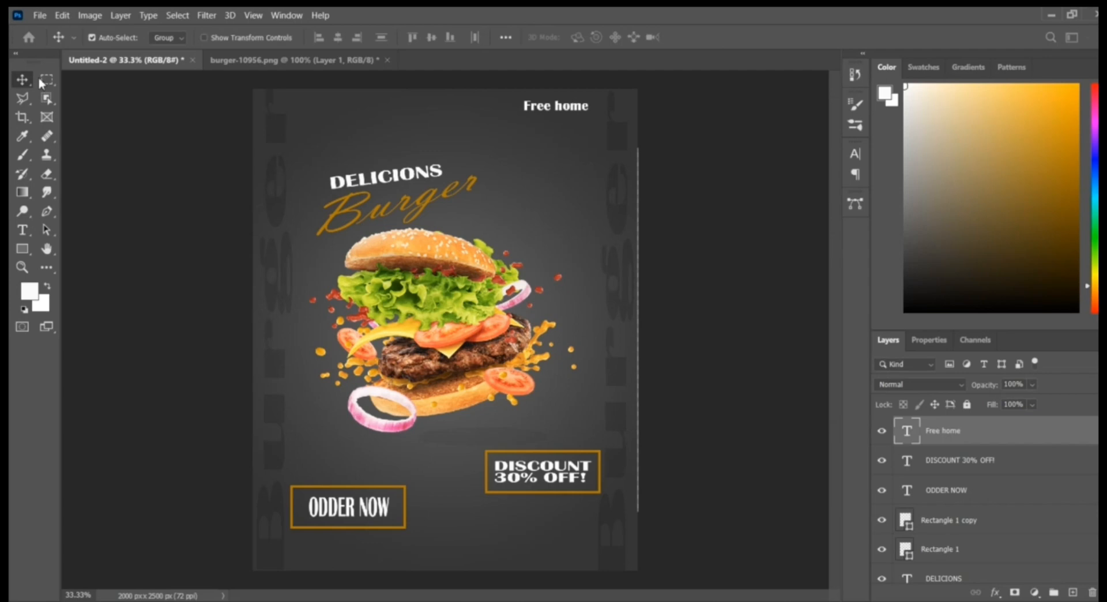
double_click(540, 109)
left_click(28, 292)
left_click_drag(261, 246, 271, 233)
left_click(383, 167)
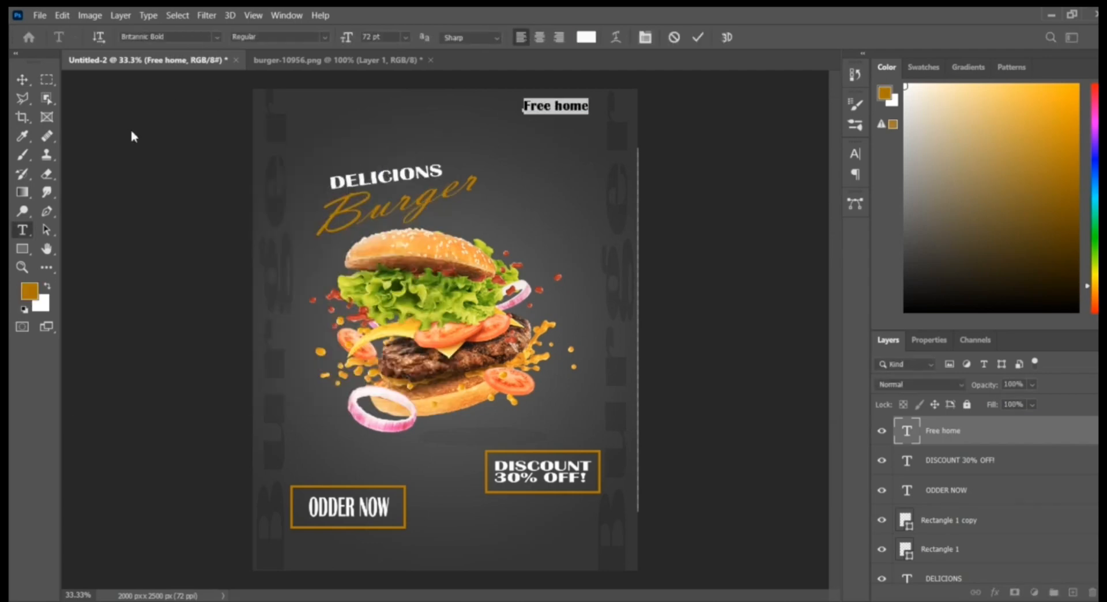
left_click(21, 79)
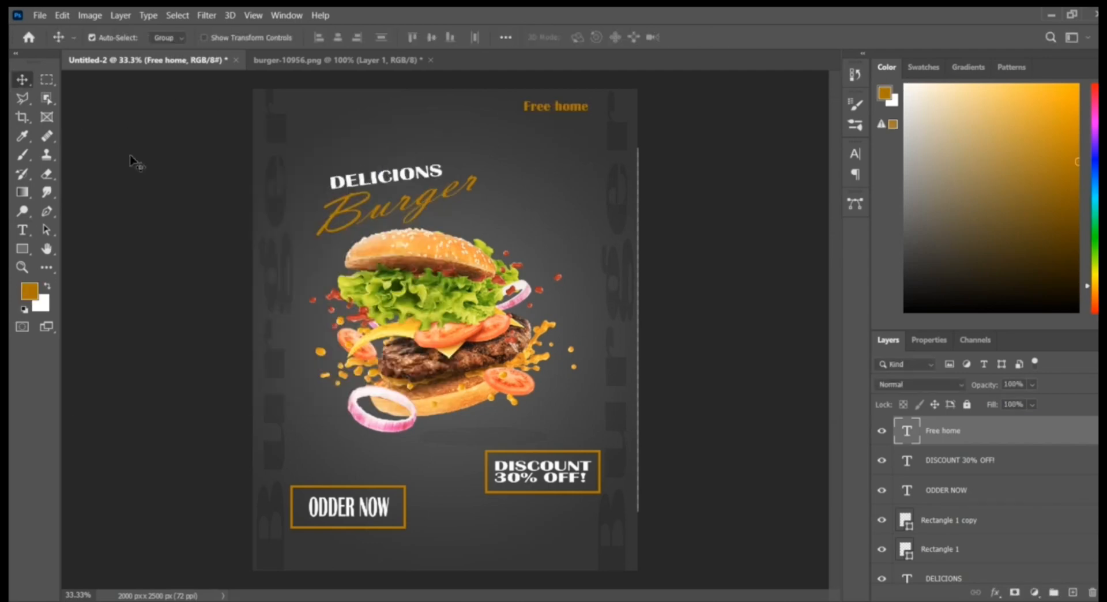
Add the text "Deliverly" on its own layer directly below "Free home".
left_click(22, 230)
left_click(527, 124)
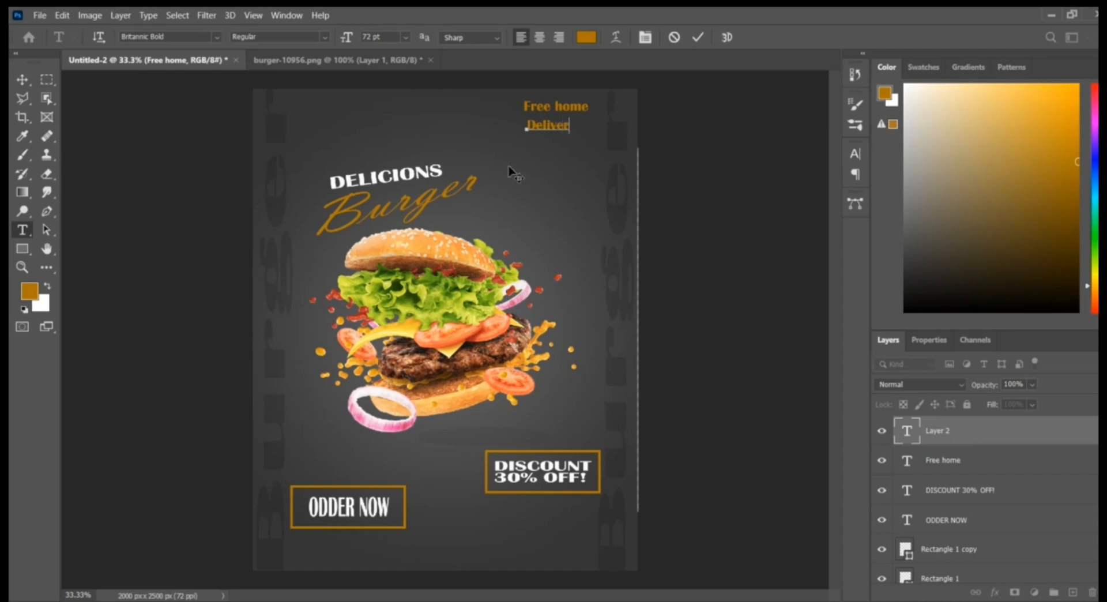
left_click(22, 80)
Colour the "Deliverly" text white.
left_click(26, 295)
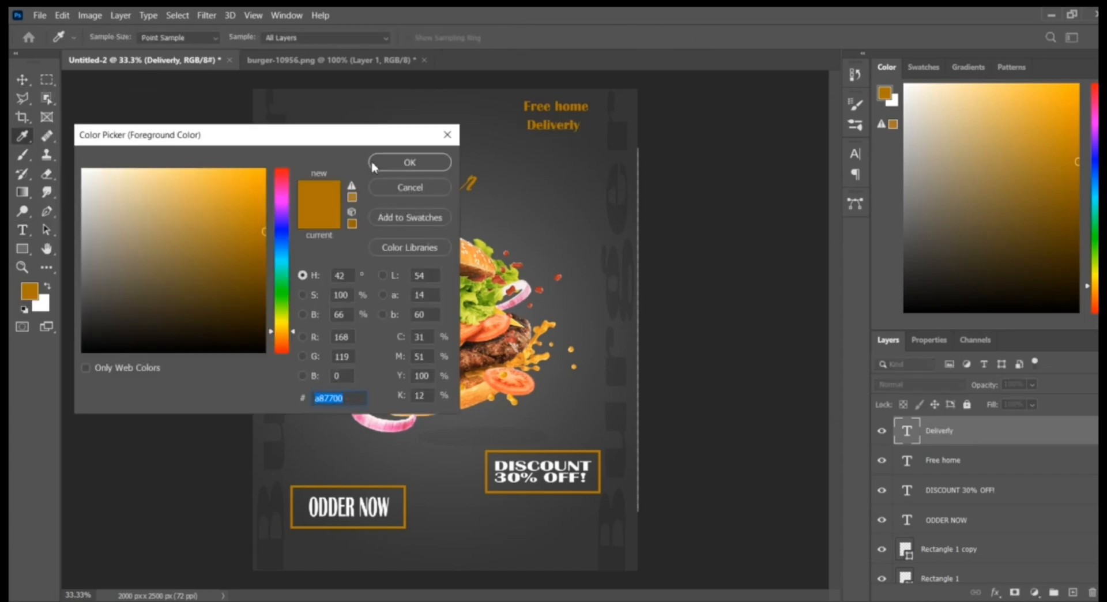
key("Return")
double_click(552, 126)
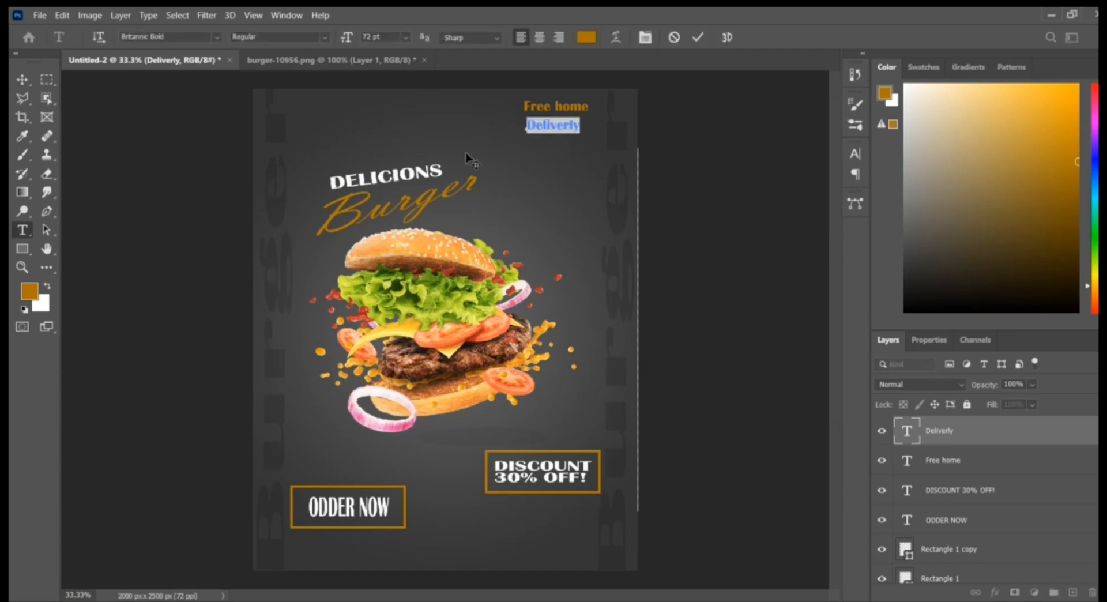
left_click(29, 292)
left_click(84, 173)
left_click(410, 162)
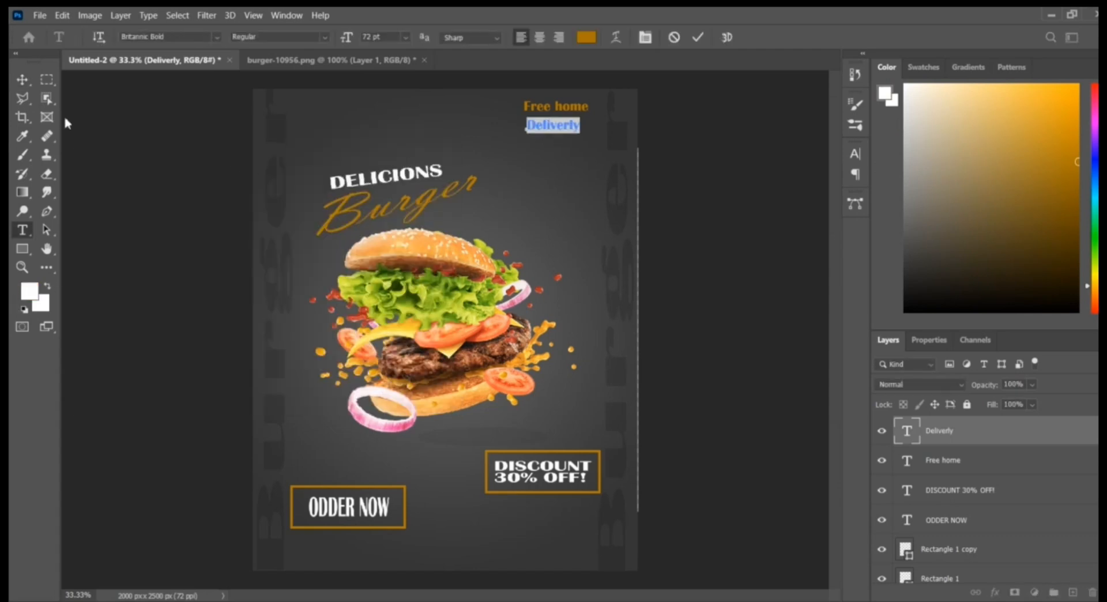
left_click(22, 79)
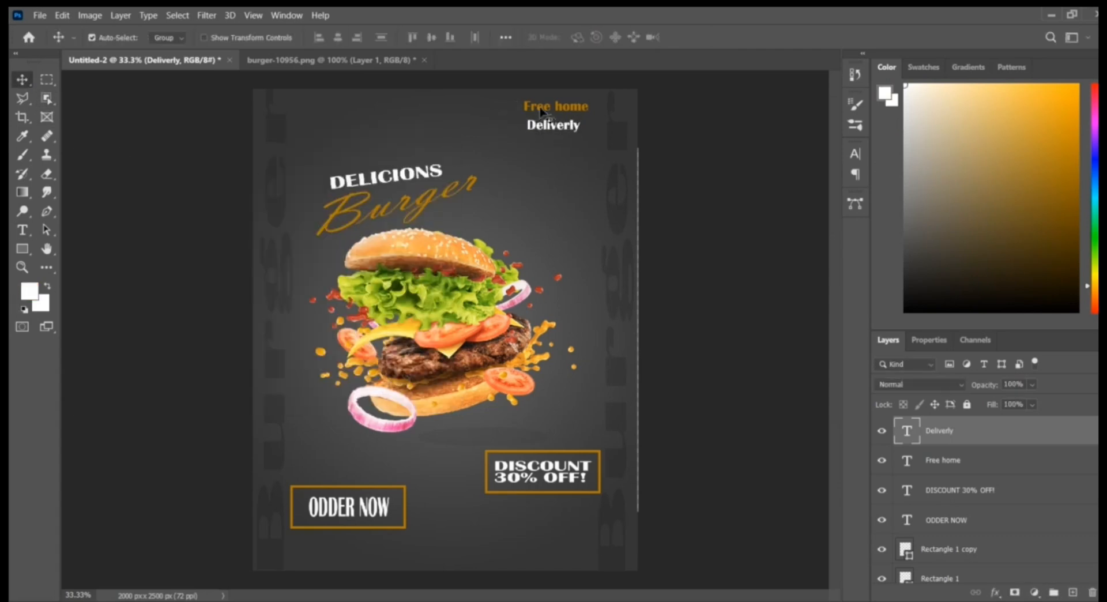
Move "Free home" closer to "Deliverly" and line up the right edges of the two texts.
mouse_move(542, 112)
left_mouse_down()
mouse_move(556, 141)
mouse_move(593, 138)
mouse_move(558, 127)
left_mouse_up()
left_click(205, 165)
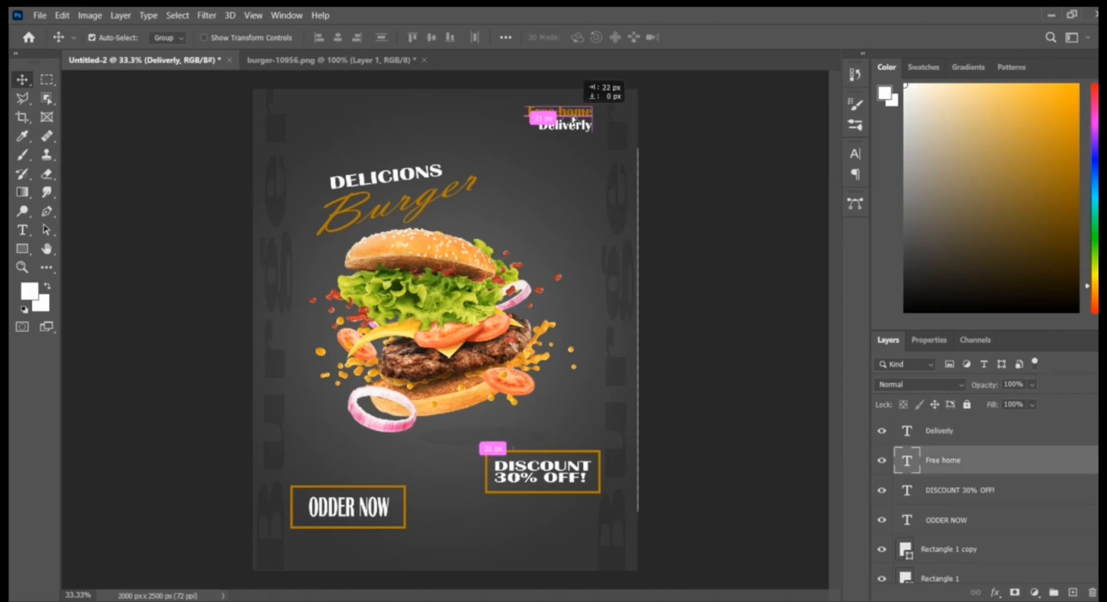